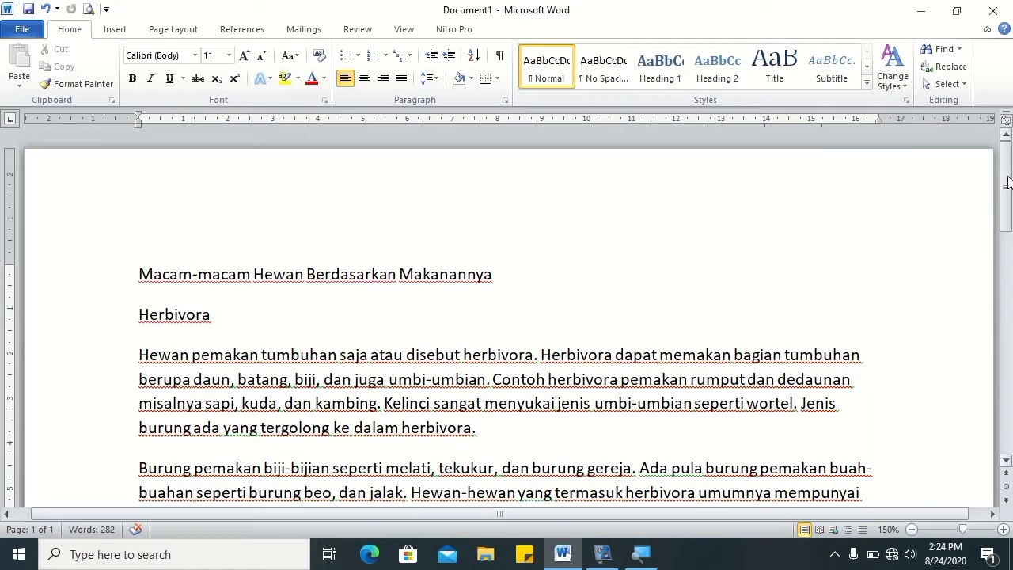
- Correct 'omnivore' to 'omnivora' in the Omnivora paragraph
{"action": "left_click_drag", "start_coordinate": [1007, 182], "coordinate": [1007, 190]}
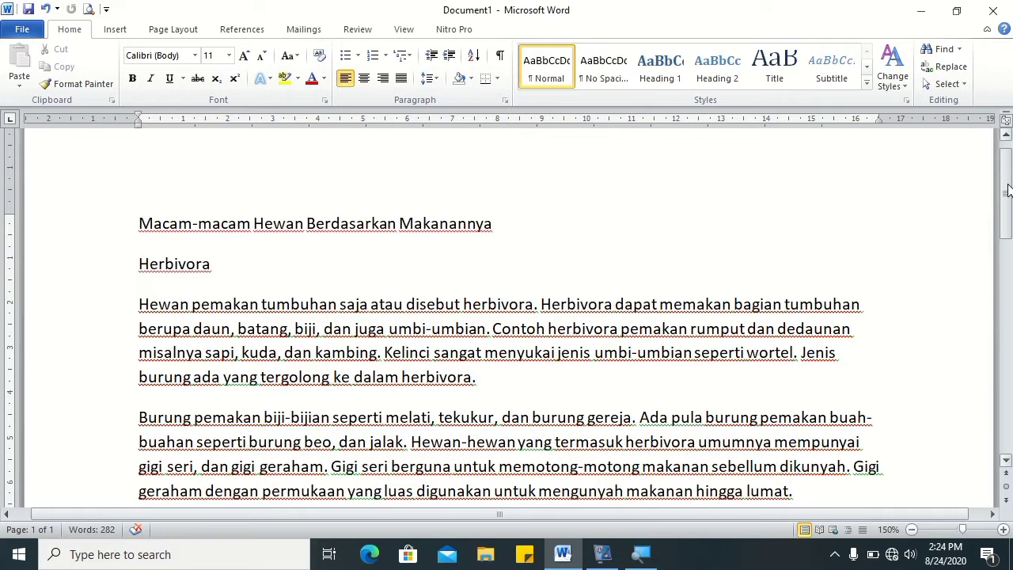
{"action": "left_click_drag", "start_coordinate": [1008, 189], "coordinate": [1008, 297]}
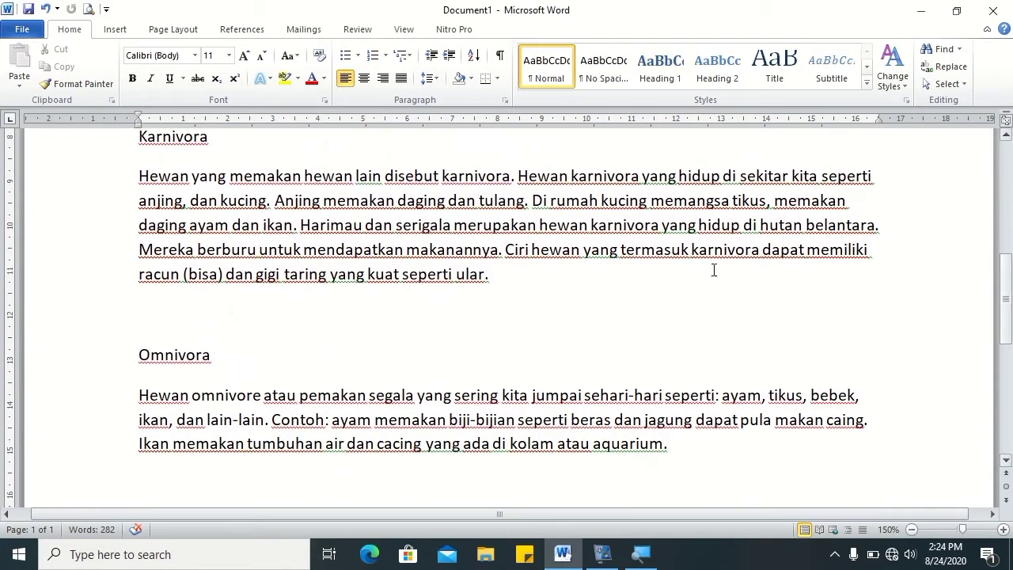
{"action": "left_click", "coordinate": [261, 396]}
{"action": "key", "text": "BackSpace"}
{"action": "type", "text": "a"}
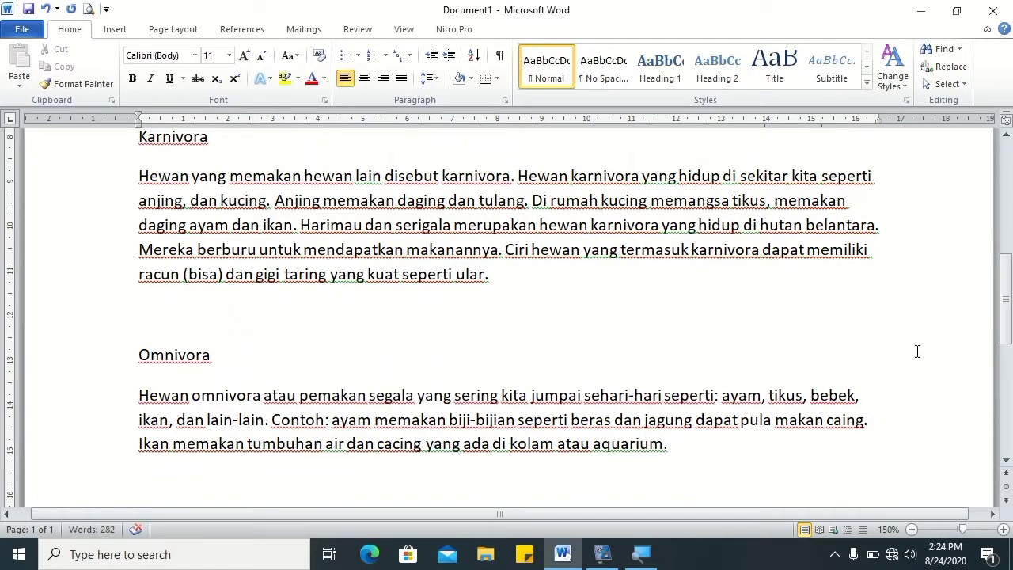
{"action": "left_click_drag", "start_coordinate": [1007, 299], "coordinate": [1006, 200]}
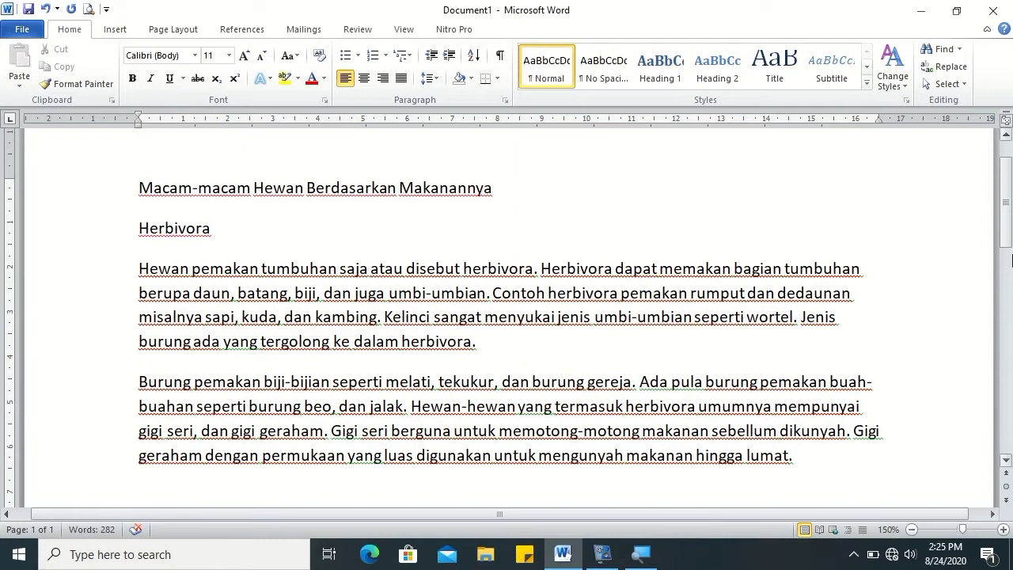
{"action": "left_click_drag", "start_coordinate": [1010, 204], "coordinate": [1010, 309]}
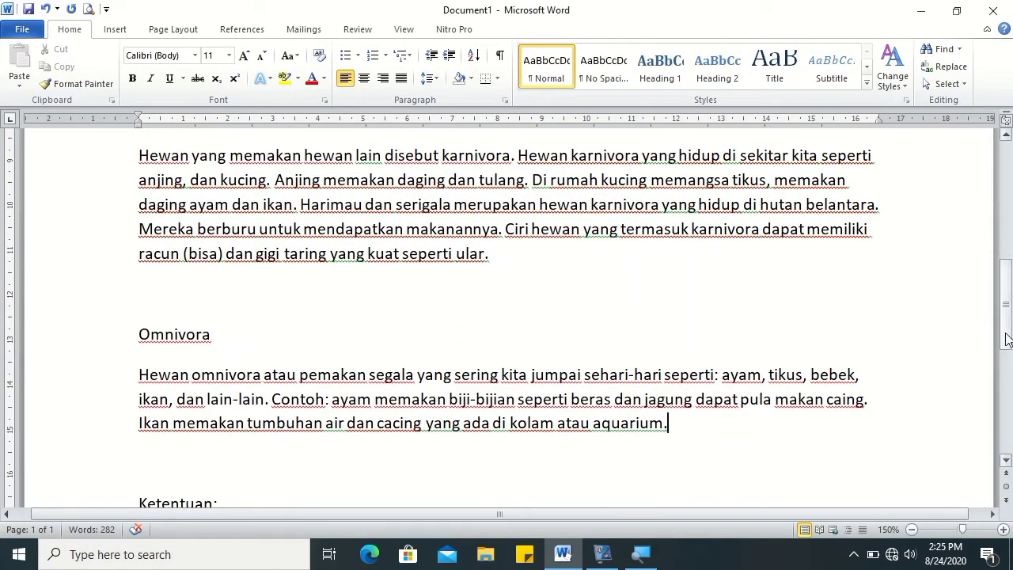
{"action": "left_click_drag", "start_coordinate": [1010, 316], "coordinate": [1008, 374]}
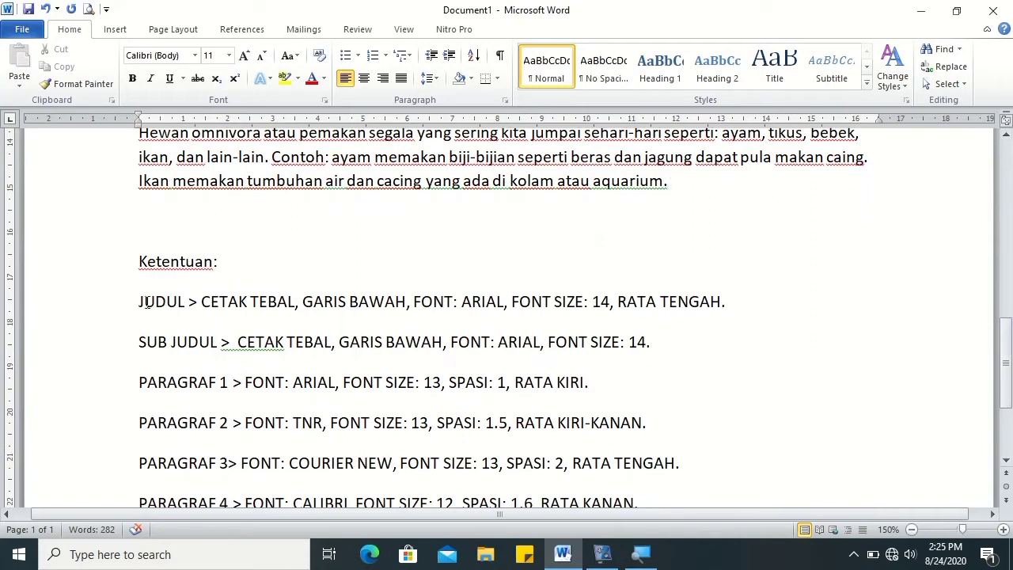
{"action": "left_click", "coordinate": [144, 302]}
{"action": "left_click_drag", "start_coordinate": [1004, 360], "coordinate": [1006, 186]}
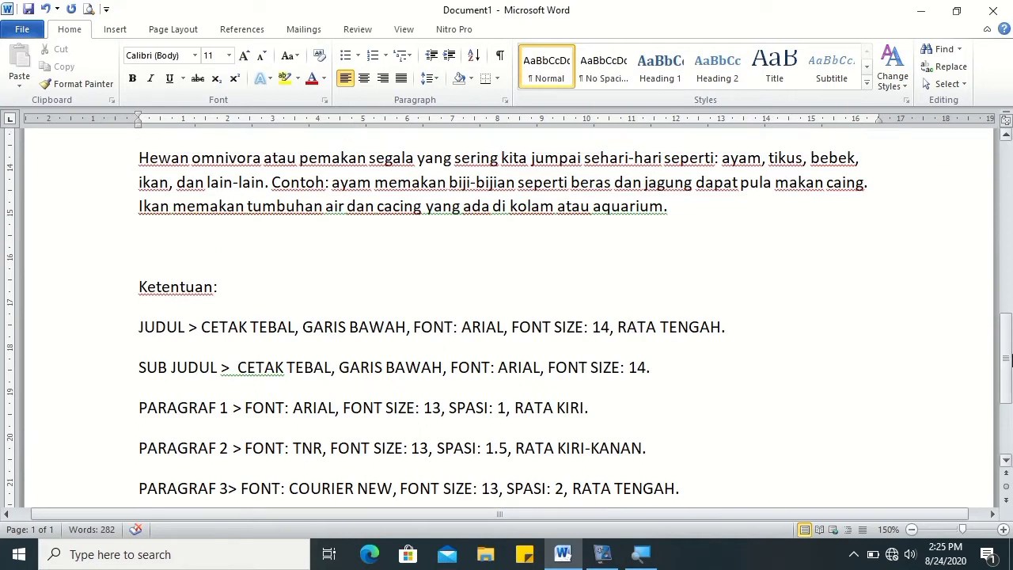
{"action": "double_click", "coordinate": [253, 274]}
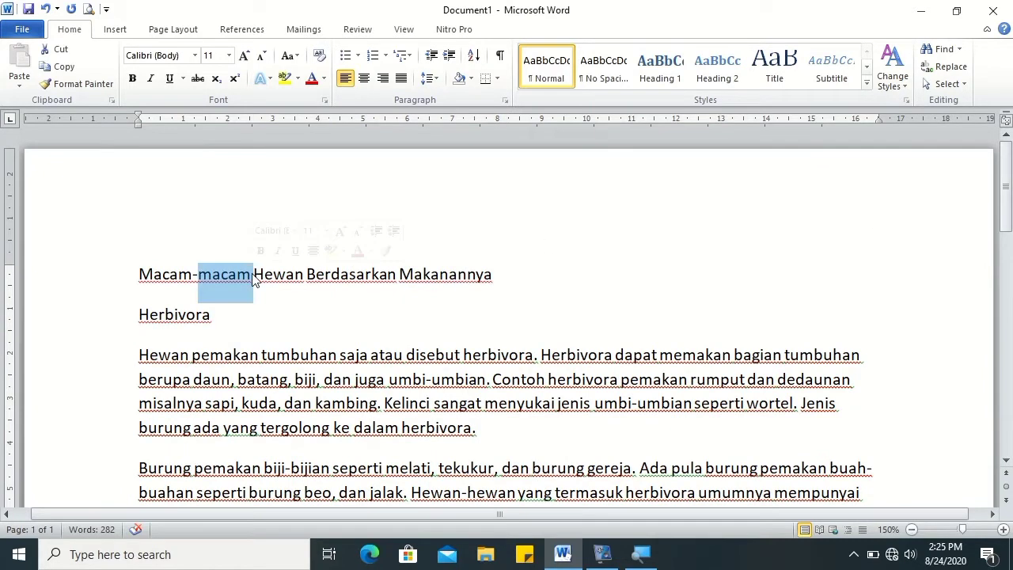
{"action": "mouse_move", "coordinate": [136, 274]}
{"action": "left_mouse_down"}
{"action": "mouse_move", "coordinate": [361, 311]}
{"action": "mouse_move", "coordinate": [496, 274]}
{"action": "left_mouse_up"}
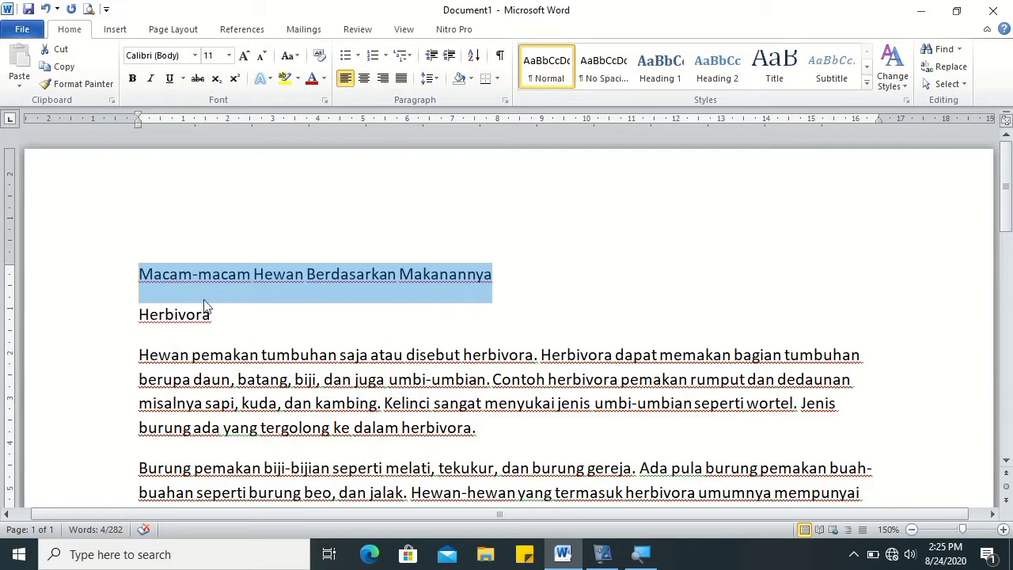
{"action": "left_click_drag", "start_coordinate": [211, 315], "coordinate": [137, 315]}
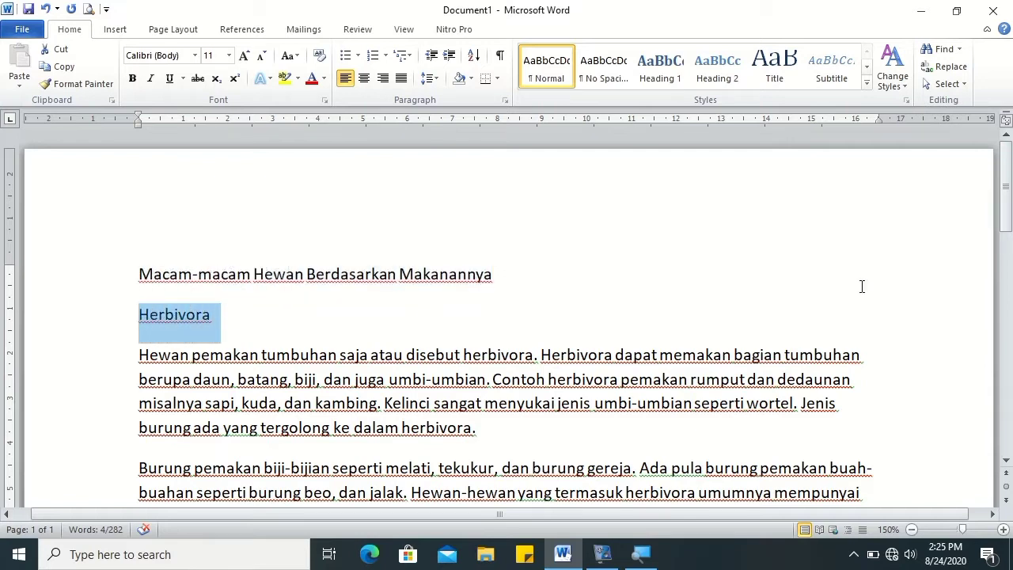
{"action": "scroll", "coordinate": [522, 370], "scroll_direction": "down", "scroll_amount": 3}
{"action": "scroll", "coordinate": [522, 371], "scroll_direction": "down", "scroll_amount": 2}
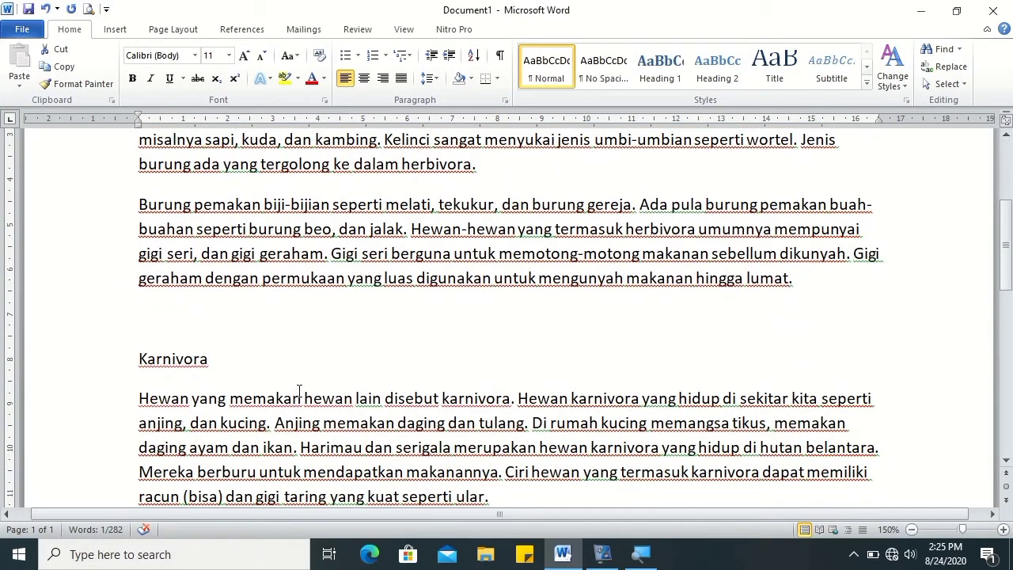
{"action": "left_click_drag", "start_coordinate": [209, 358], "coordinate": [137, 359]}
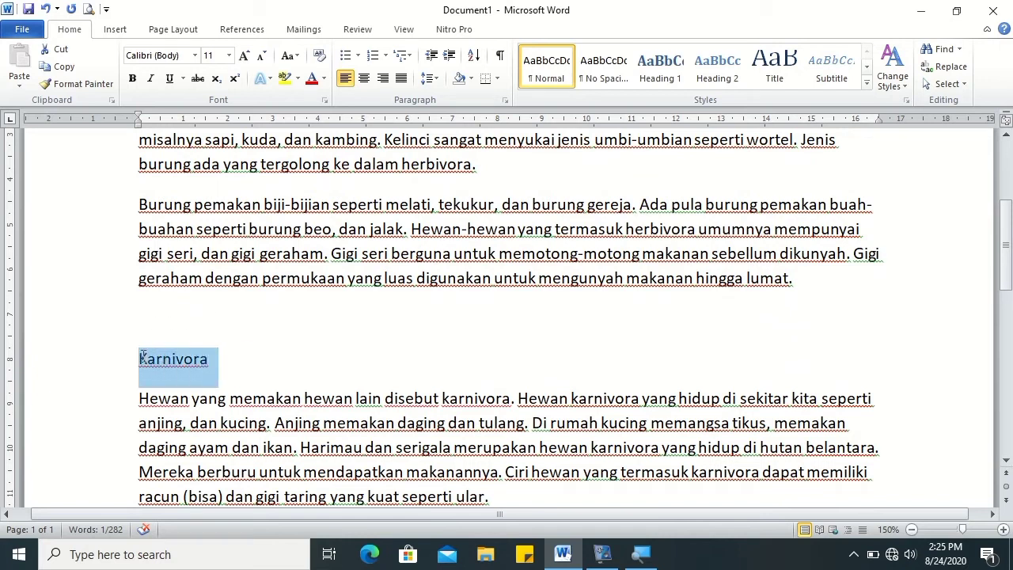
{"action": "scroll", "coordinate": [1005, 238], "scroll_direction": "down", "scroll_amount": 5}
{"action": "scroll", "coordinate": [1006, 237], "scroll_direction": "down", "scroll_amount": 1}
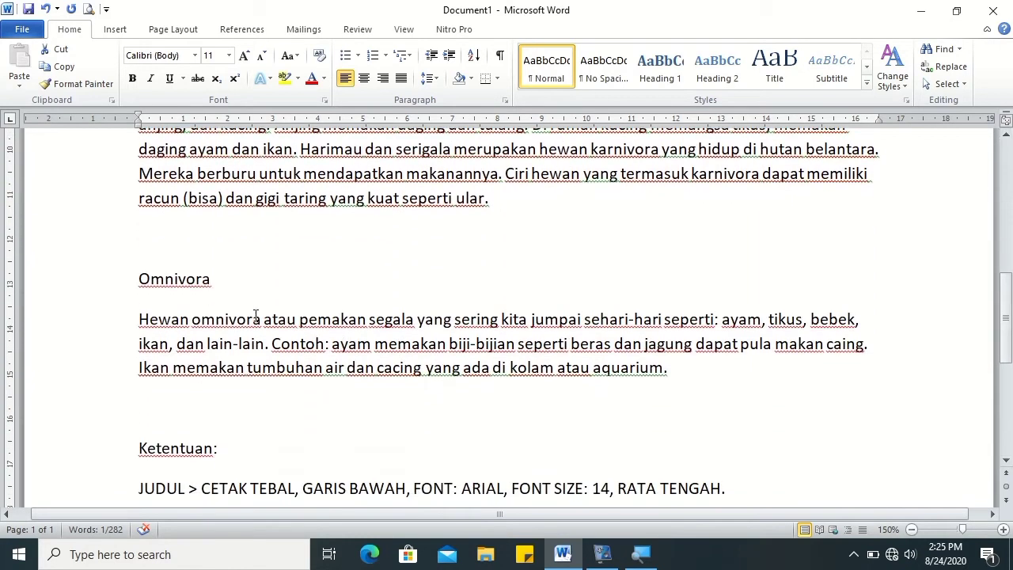
{"action": "left_click_drag", "start_coordinate": [213, 278], "coordinate": [138, 279]}
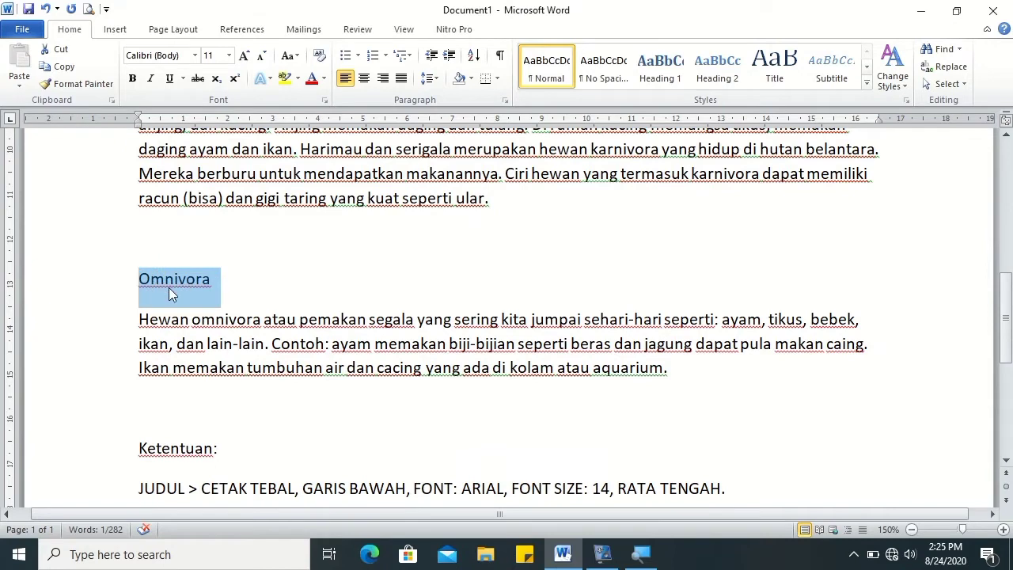
{"action": "scroll", "coordinate": [1005, 300], "scroll_direction": "down", "scroll_amount": 2}
{"action": "scroll", "coordinate": [895, 378], "scroll_direction": "down", "scroll_amount": 2}
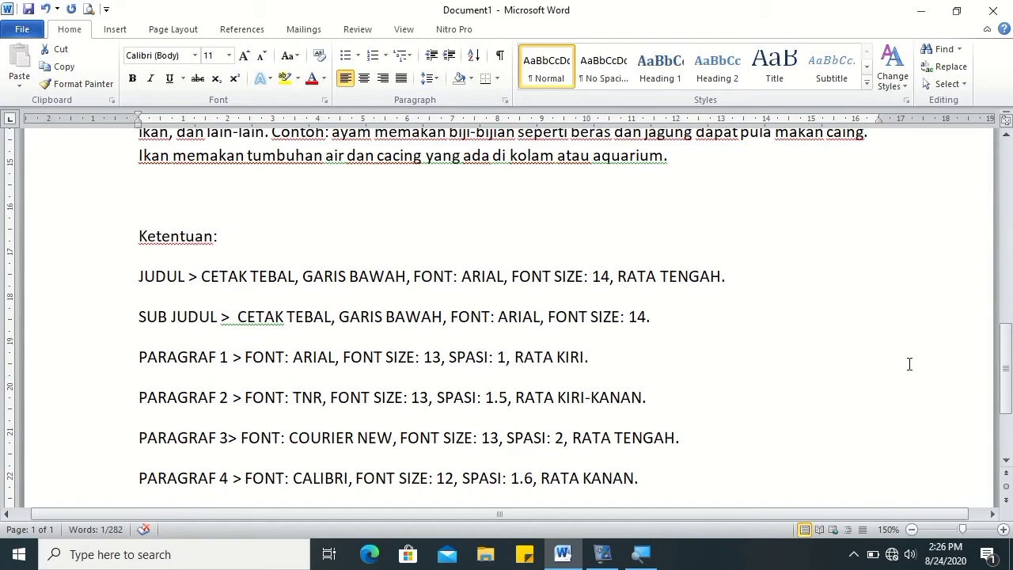
{"action": "left_click_drag", "start_coordinate": [1005, 364], "coordinate": [1007, 215]}
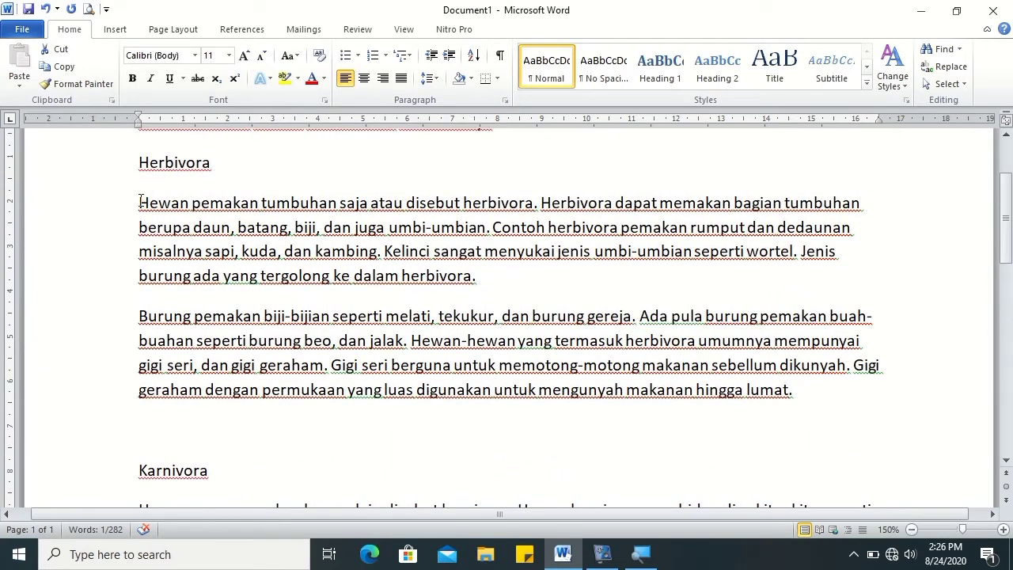
{"action": "triple_click", "coordinate": [140, 201]}
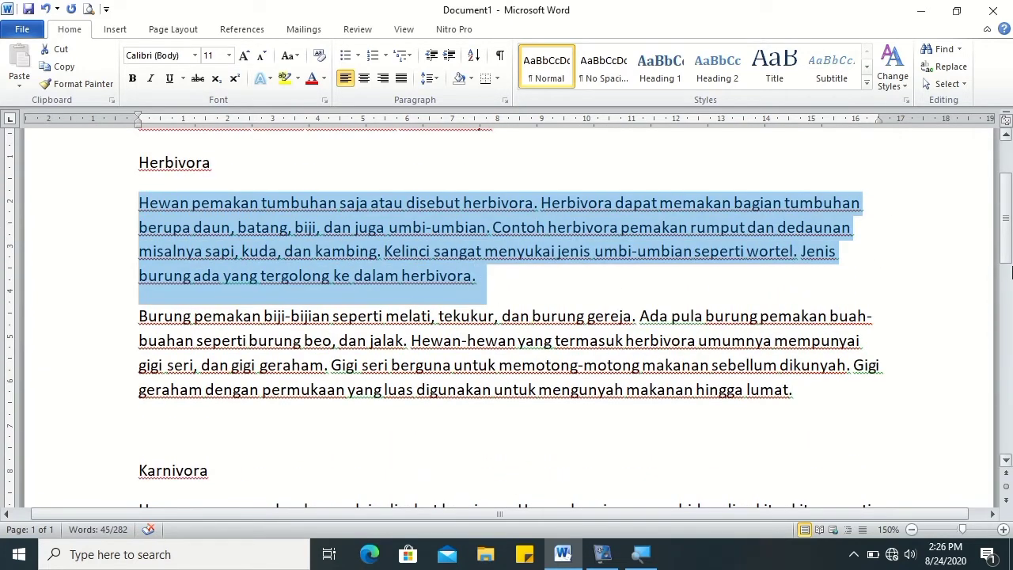
{"action": "left_click_drag", "start_coordinate": [133, 313], "coordinate": [796, 401]}
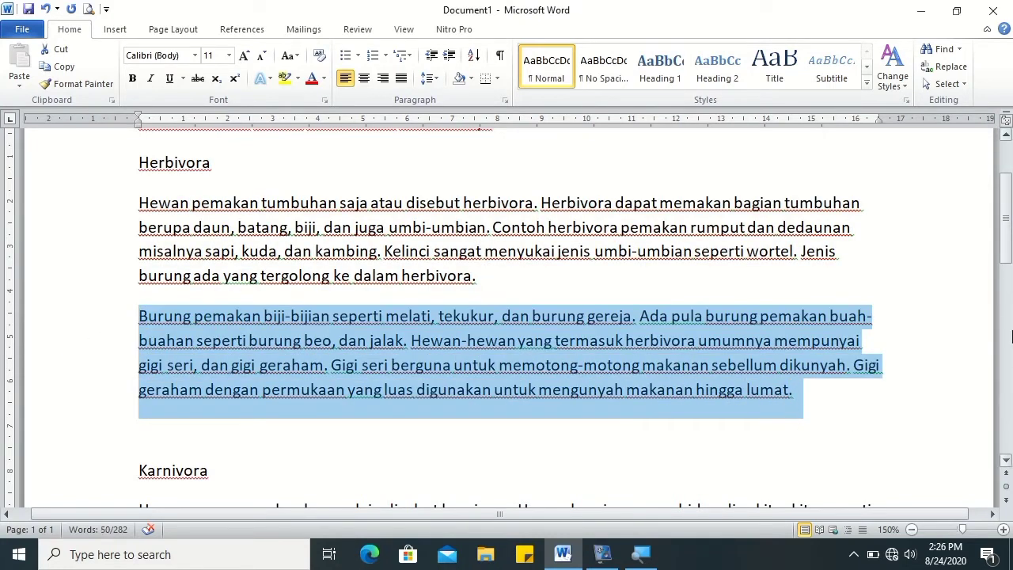
{"action": "left_click_drag", "start_coordinate": [1010, 246], "coordinate": [1009, 427]}
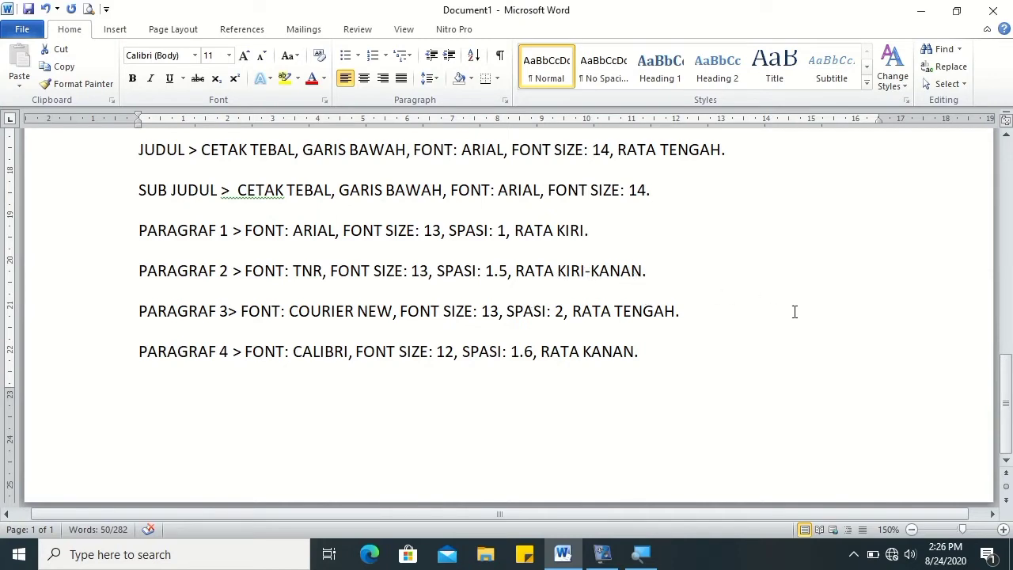
{"action": "scroll", "coordinate": [736, 303], "scroll_direction": "up", "scroll_amount": 1}
{"action": "scroll", "coordinate": [673, 293], "scroll_direction": "up", "scroll_amount": 4}
{"action": "scroll", "coordinate": [579, 278], "scroll_direction": "up", "scroll_amount": 1}
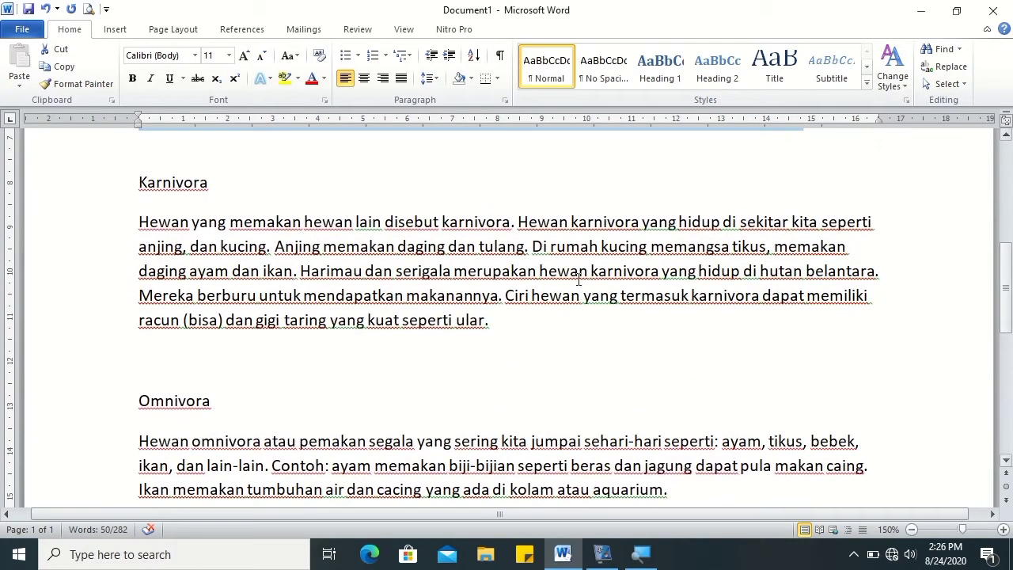
{"action": "left_click_drag", "start_coordinate": [139, 221], "coordinate": [496, 315]}
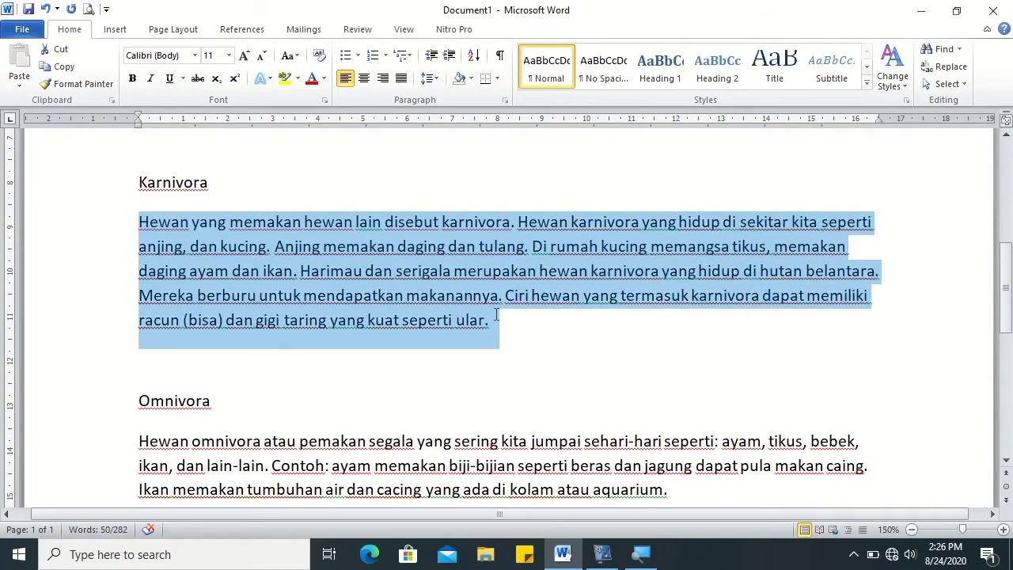
{"action": "left_click_drag", "start_coordinate": [1010, 321], "coordinate": [1010, 407]}
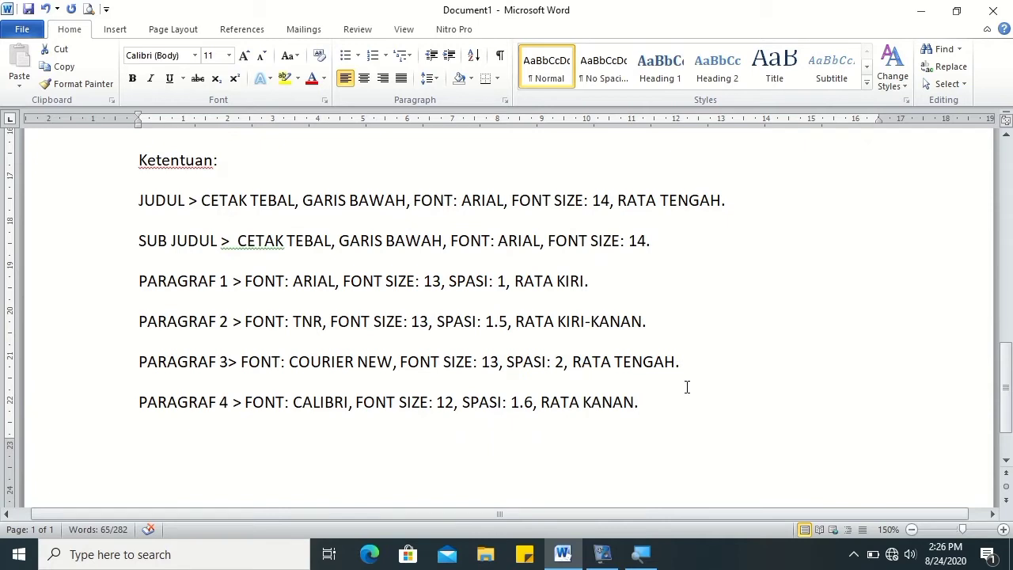
{"action": "scroll", "coordinate": [910, 419], "scroll_direction": "down", "scroll_amount": 2}
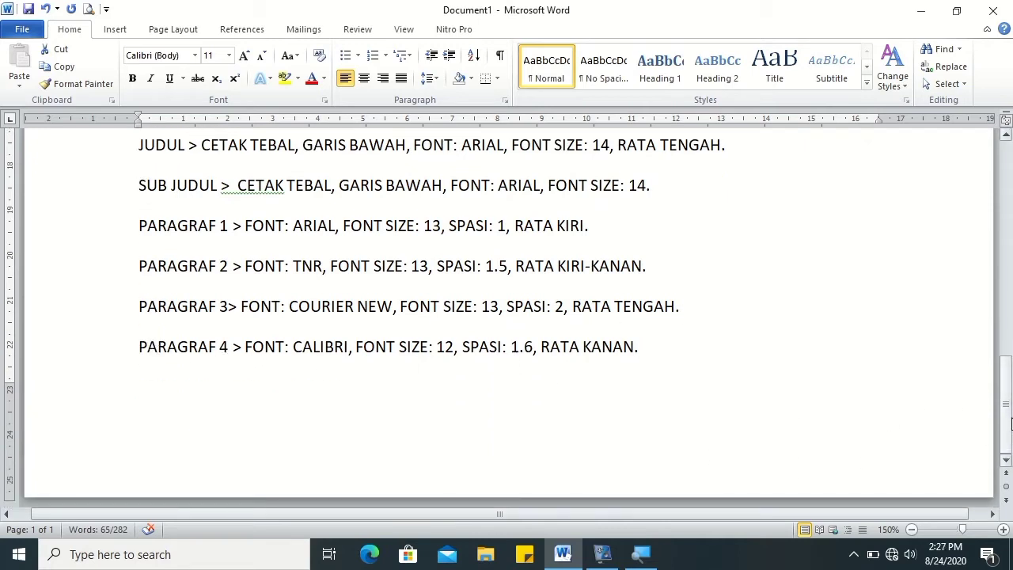
{"action": "scroll", "coordinate": [958, 441], "scroll_direction": "up", "scroll_amount": 5}
{"action": "left_click_drag", "start_coordinate": [136, 251], "coordinate": [684, 328]}
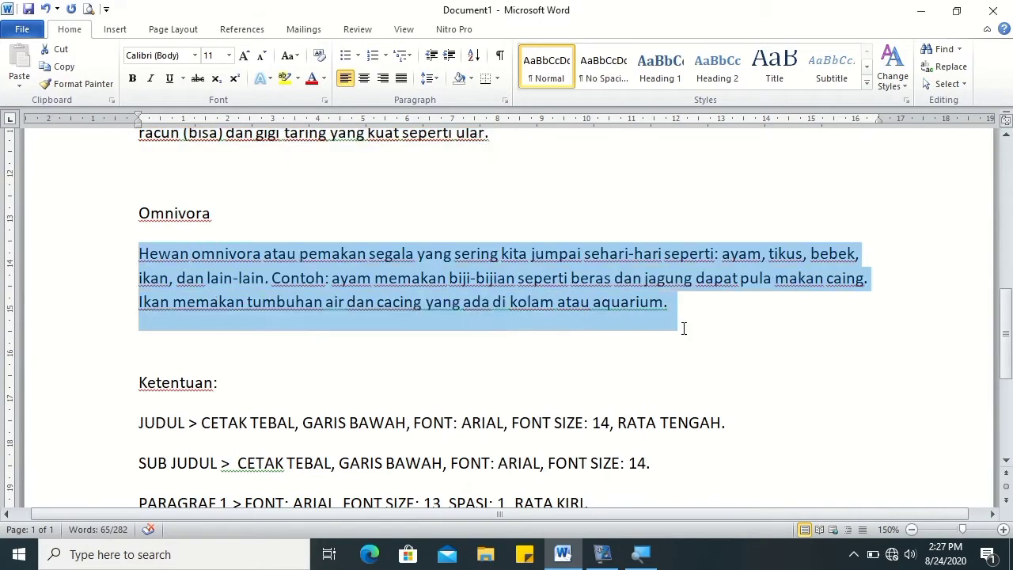
{"action": "scroll", "coordinate": [538, 406], "scroll_direction": "down", "scroll_amount": 5}
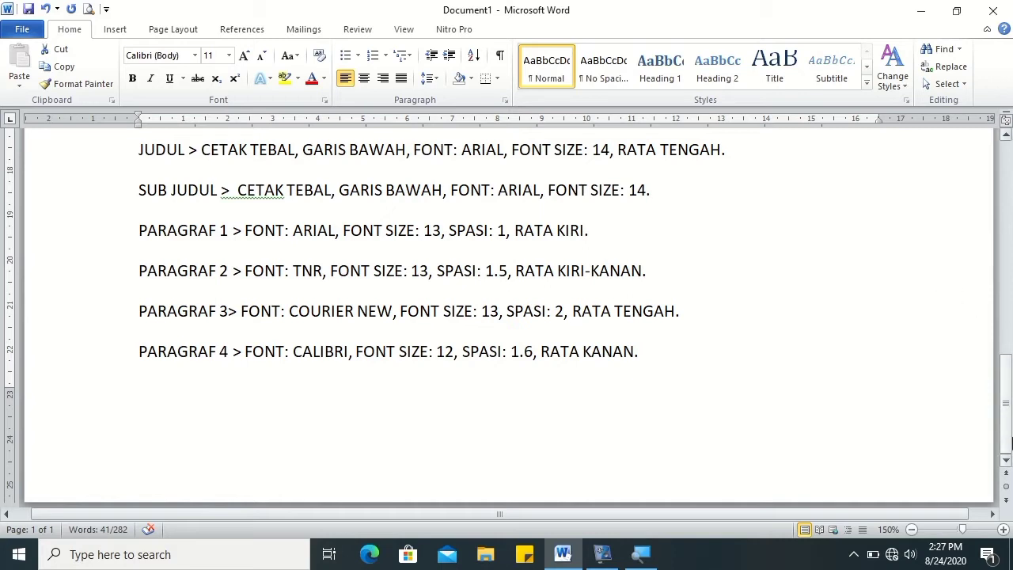
- Bold the title line 'Macam-macam Hewan Berdasarkan Makanannya' with Ctrl+B
{"action": "left_click_drag", "start_coordinate": [1007, 443], "coordinate": [1003, 224]}
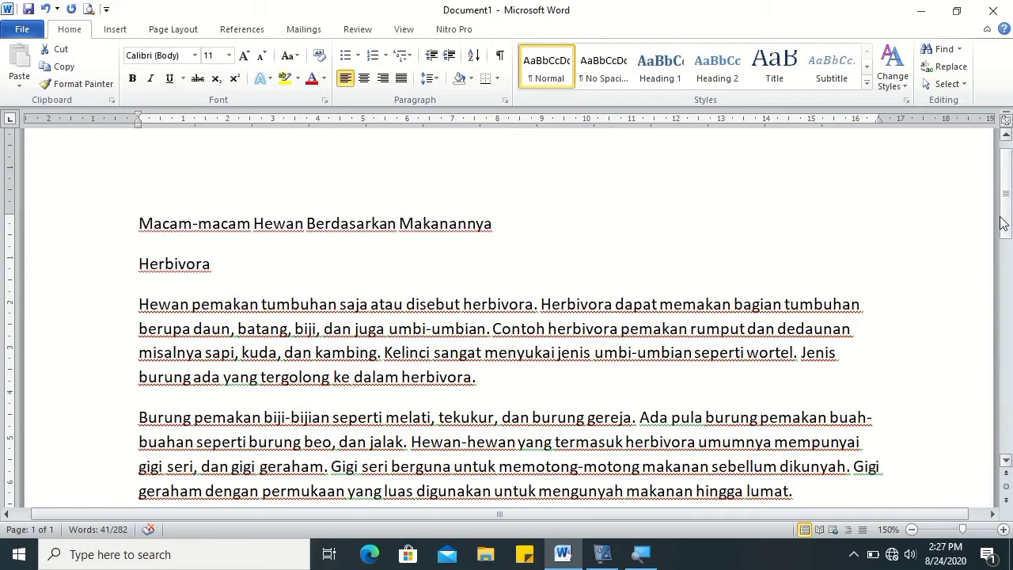
{"action": "left_click_drag", "start_coordinate": [395, 224], "coordinate": [342, 224]}
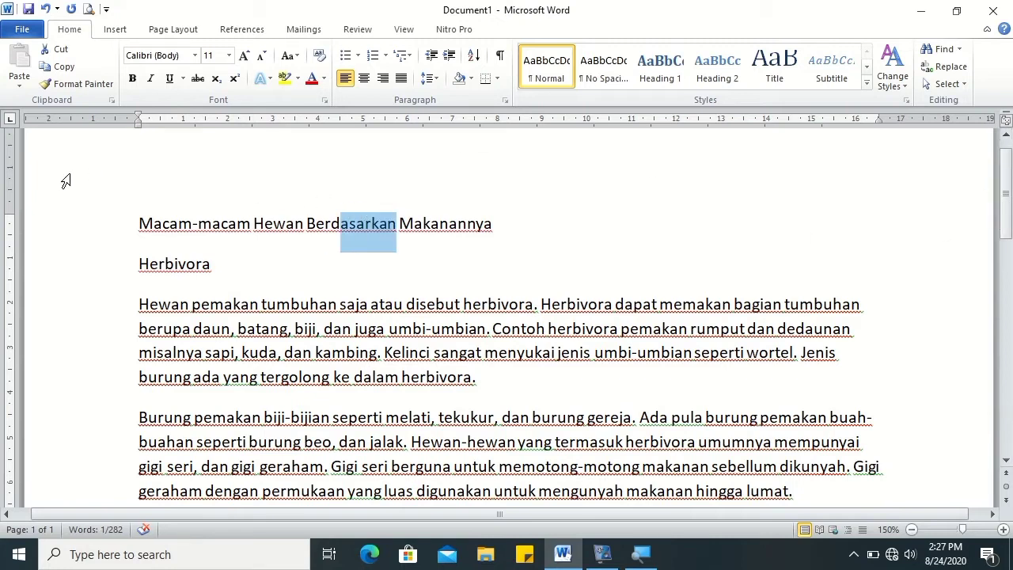
{"action": "left_click_drag", "start_coordinate": [139, 224], "coordinate": [466, 240]}
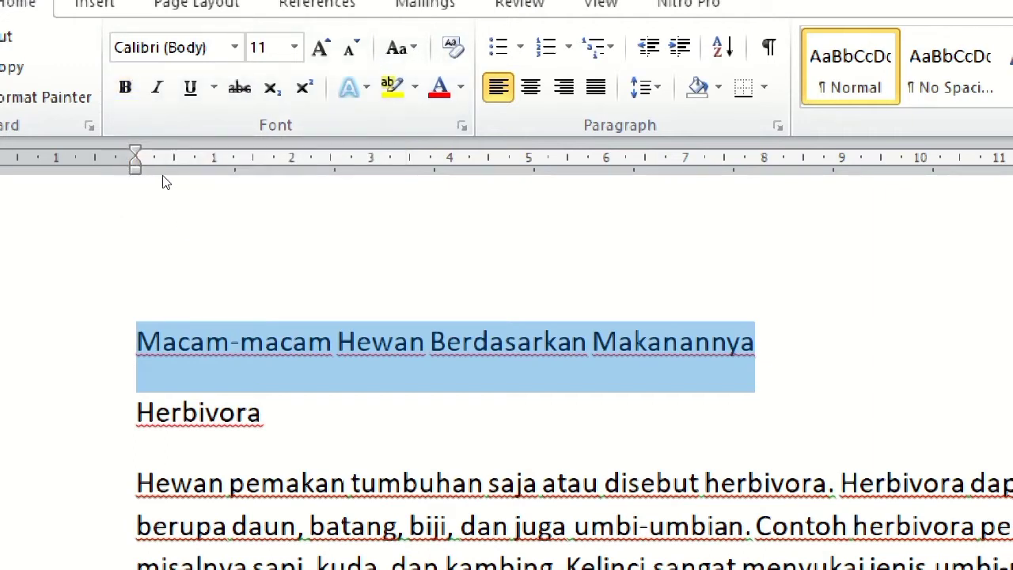
{"action": "key", "text": "ctrl+b"}
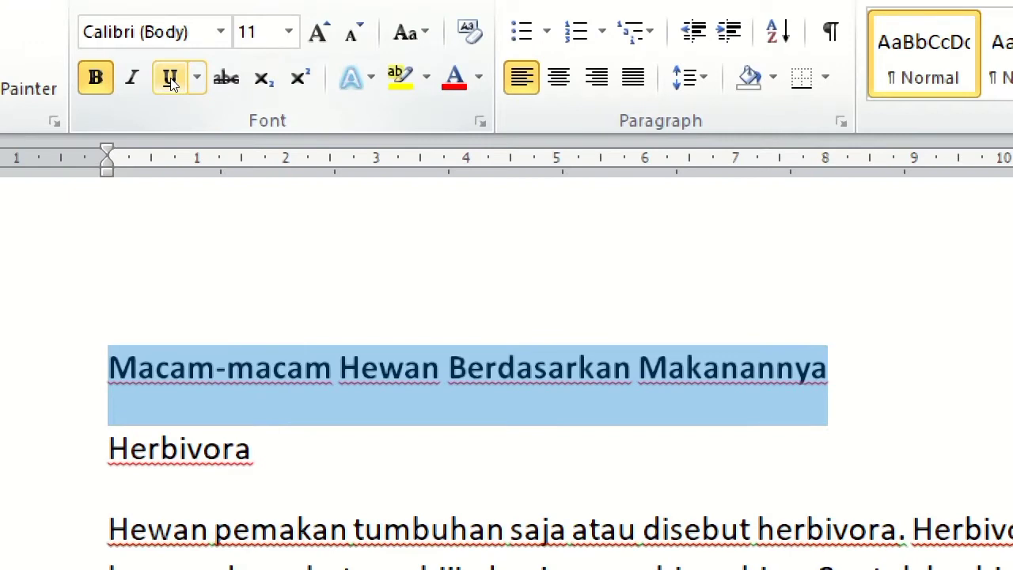
- Underline the selected bold title 'Macam-macam Hewan Berdasarkan Makanannya'
{"action": "left_click", "coordinate": [171, 80]}
{"action": "left_click", "coordinate": [171, 79]}
{"action": "left_click", "coordinate": [170, 79]}
{"action": "left_click", "coordinate": [172, 79]}
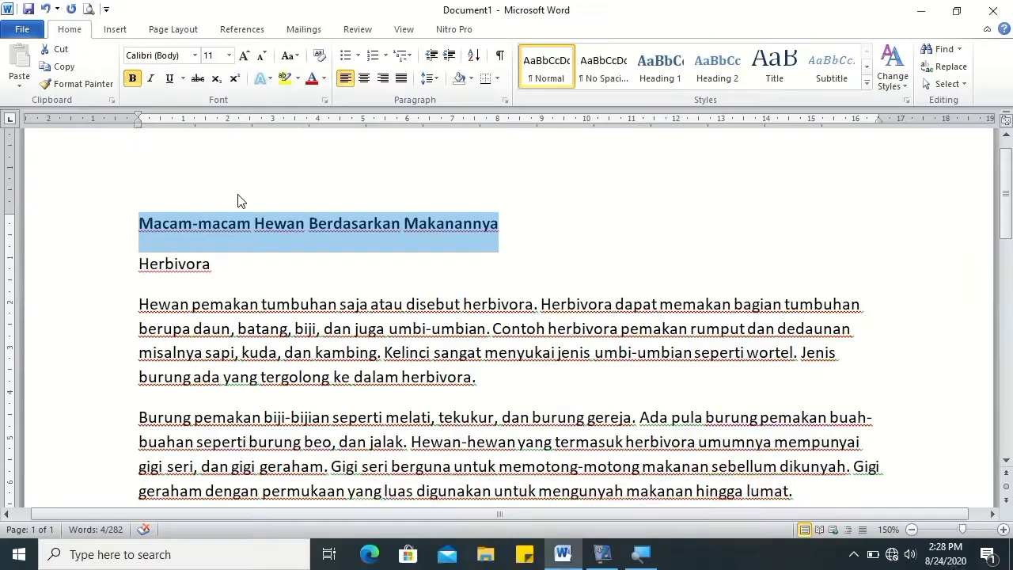
{"action": "key", "text": "ctrl+u"}
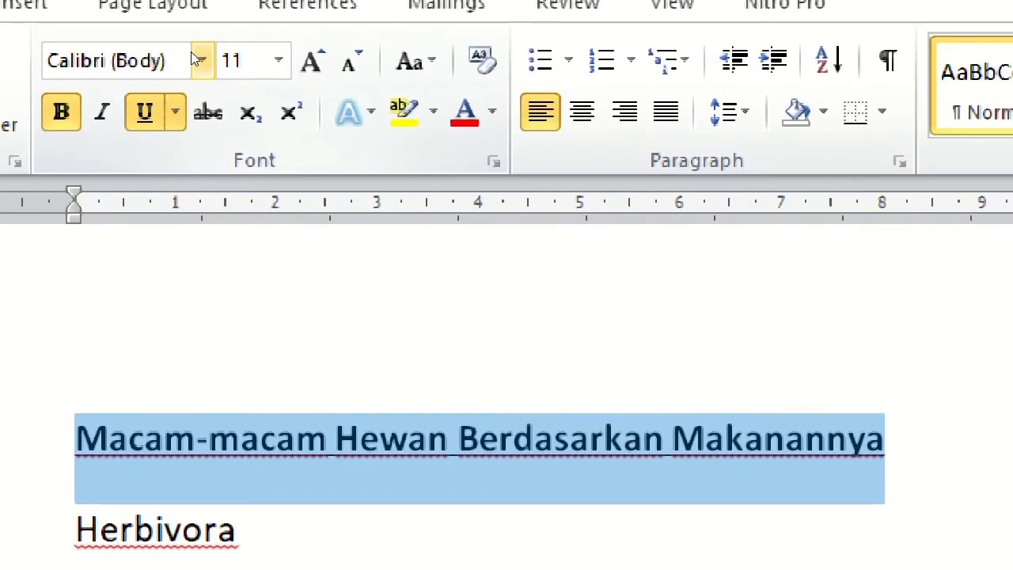
- Change the title's font to Arial at size 14
{"action": "left_click", "coordinate": [199, 60]}
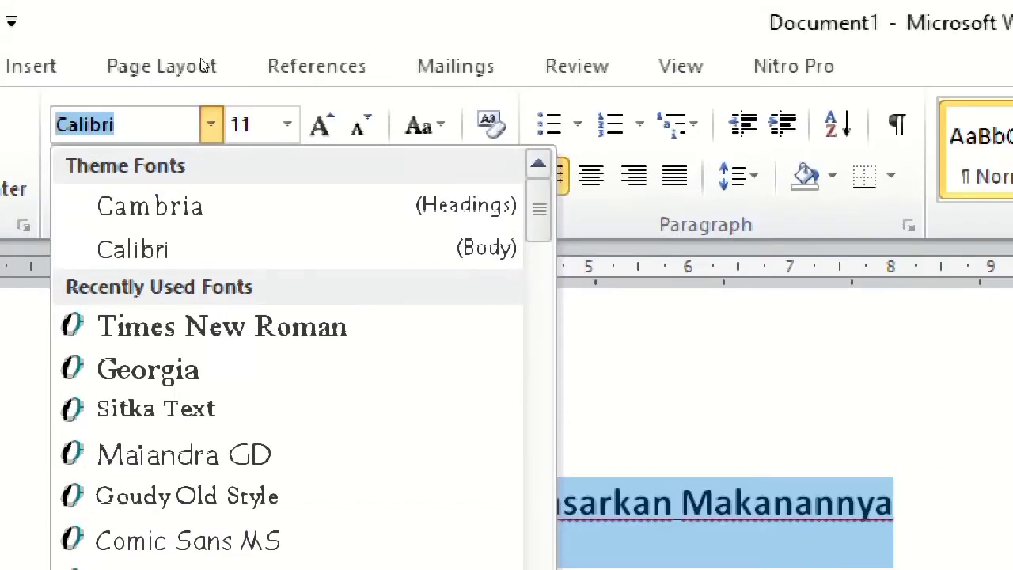
{"action": "left_click", "coordinate": [174, 55]}
{"action": "left_click", "coordinate": [174, 55]}
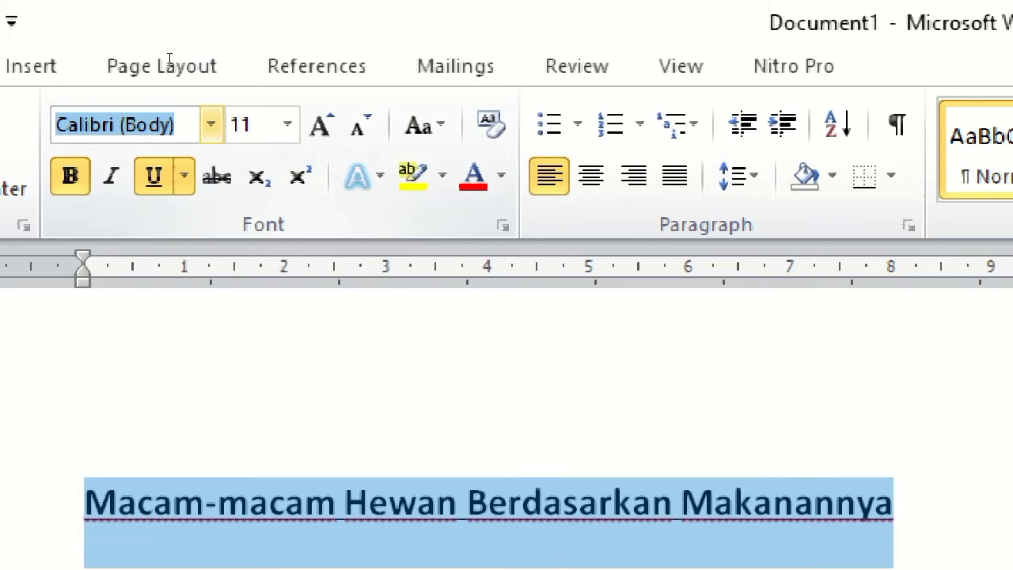
{"action": "type", "text": "Arial"}
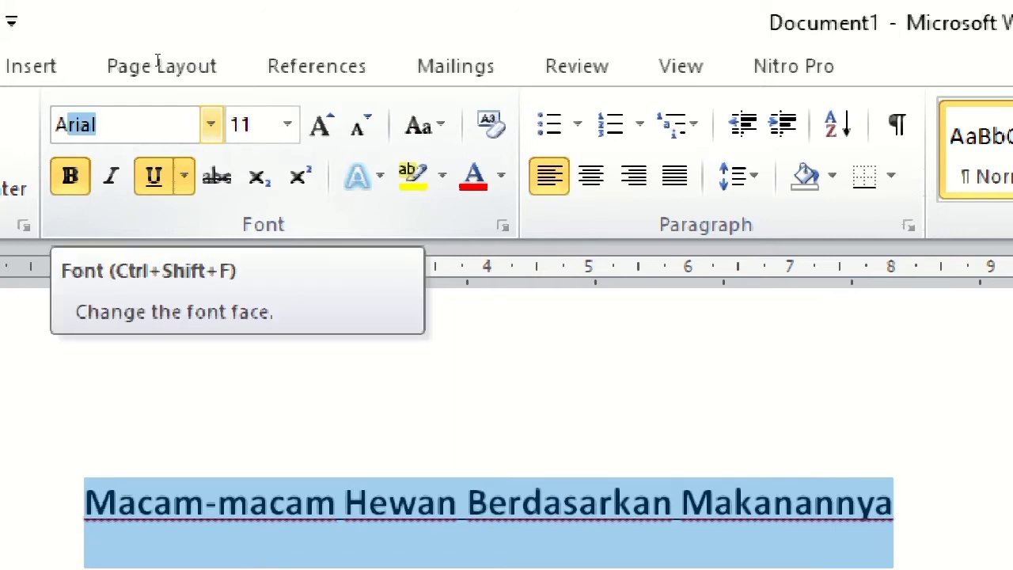
{"action": "key", "text": "Return"}
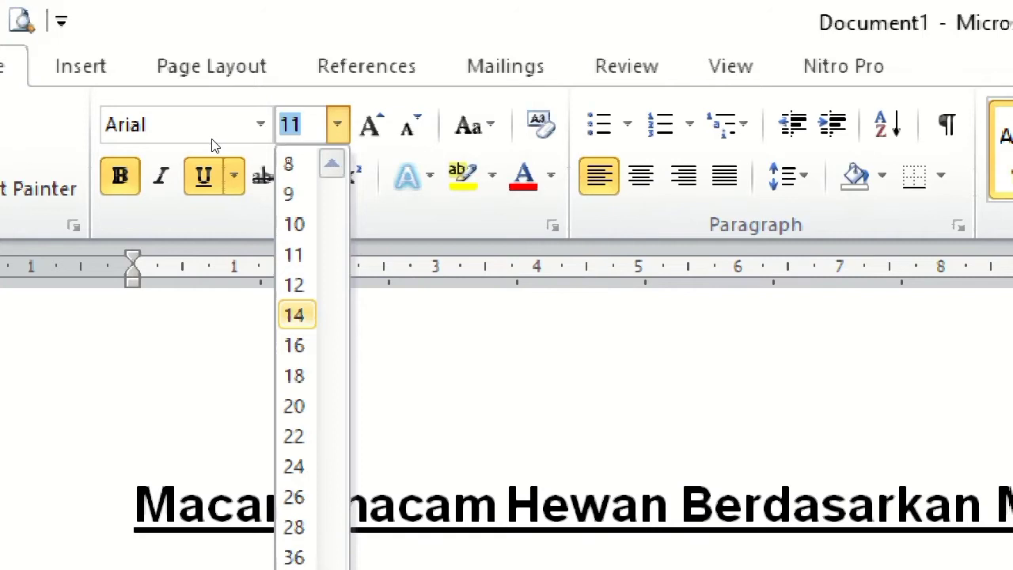
{"action": "key", "text": "Escape"}
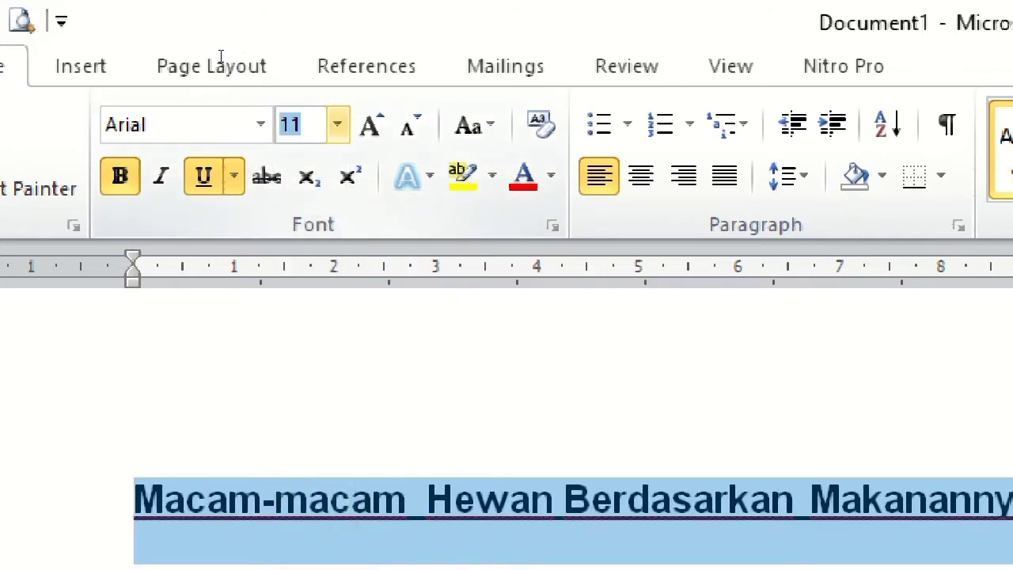
{"action": "type", "text": "14"}
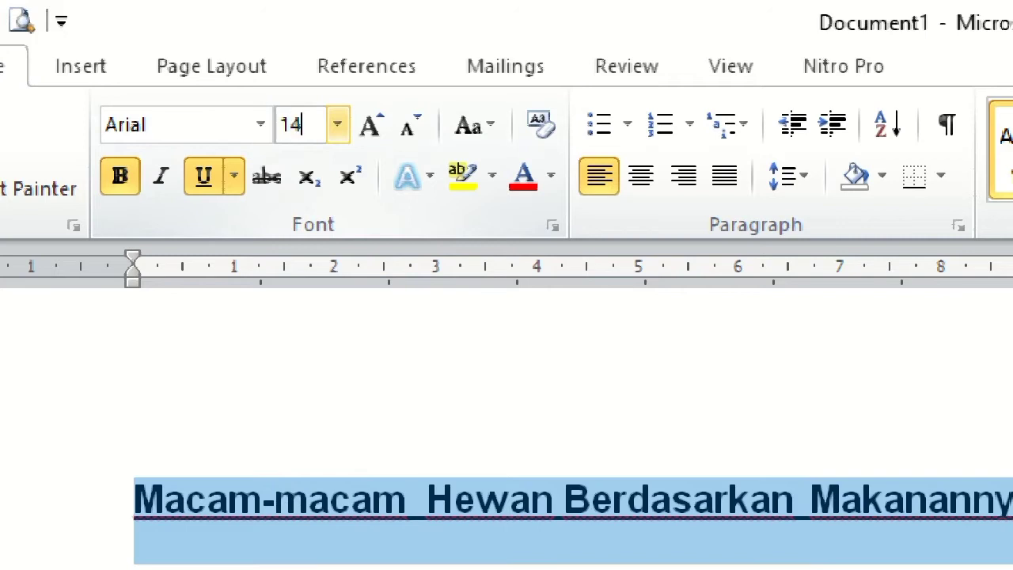
{"action": "key", "text": "Return"}
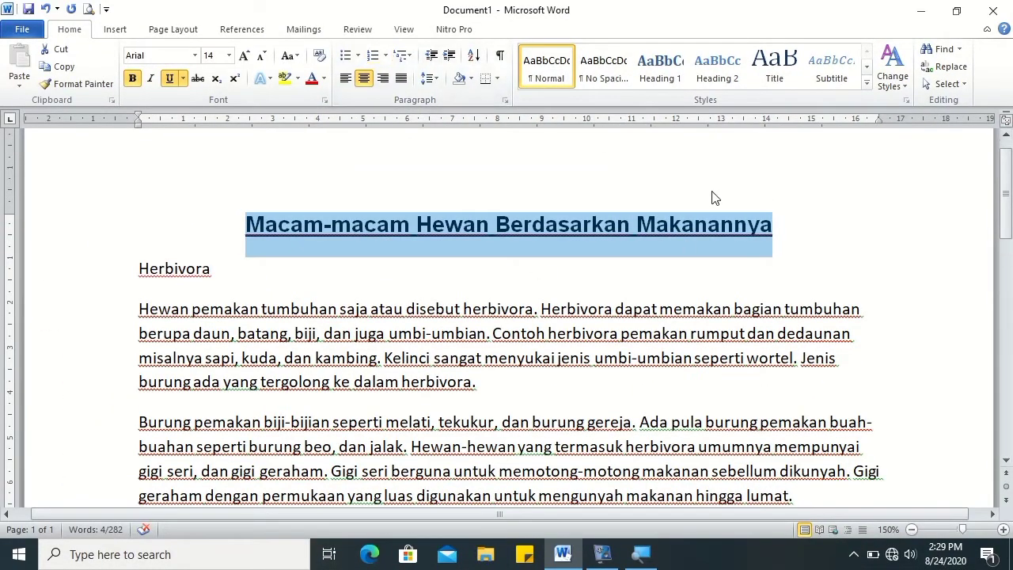
- Make the Herbivora heading bold, underlined, Arial, size 14
{"action": "left_click", "coordinate": [201, 276]}
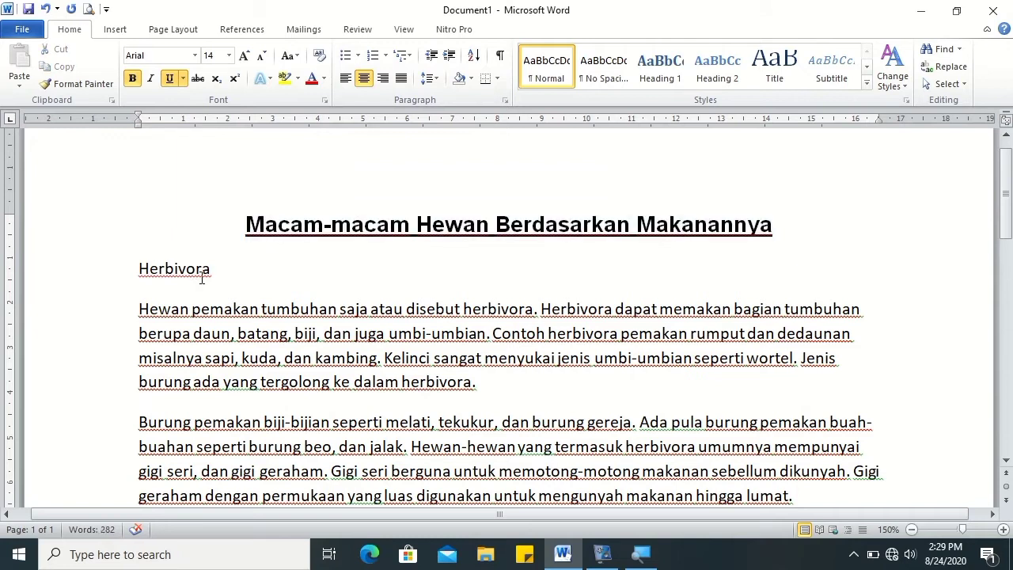
{"action": "key", "text": "Up"}
{"action": "left_click_drag", "start_coordinate": [212, 269], "coordinate": [140, 264]}
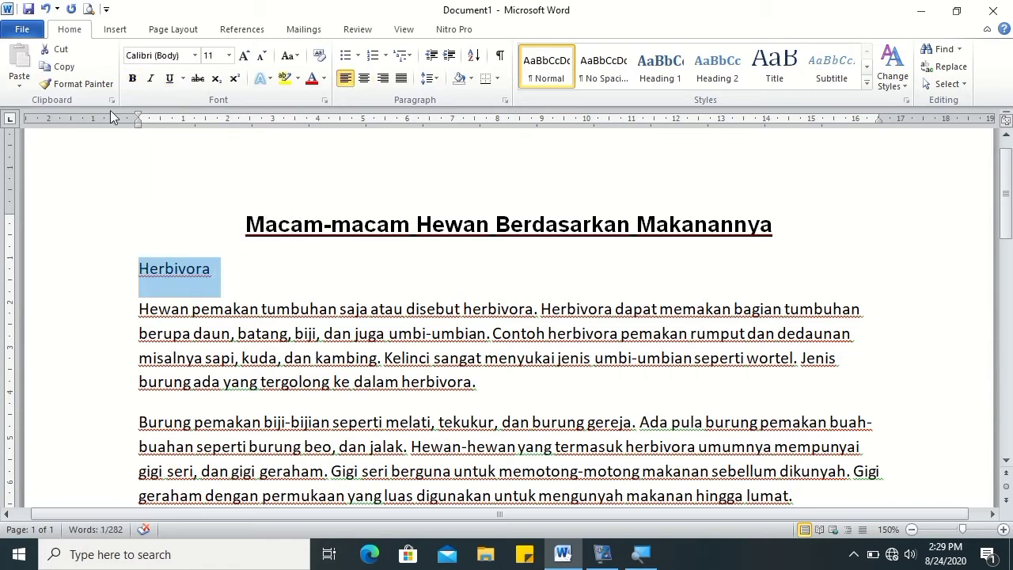
{"action": "left_click", "coordinate": [132, 79]}
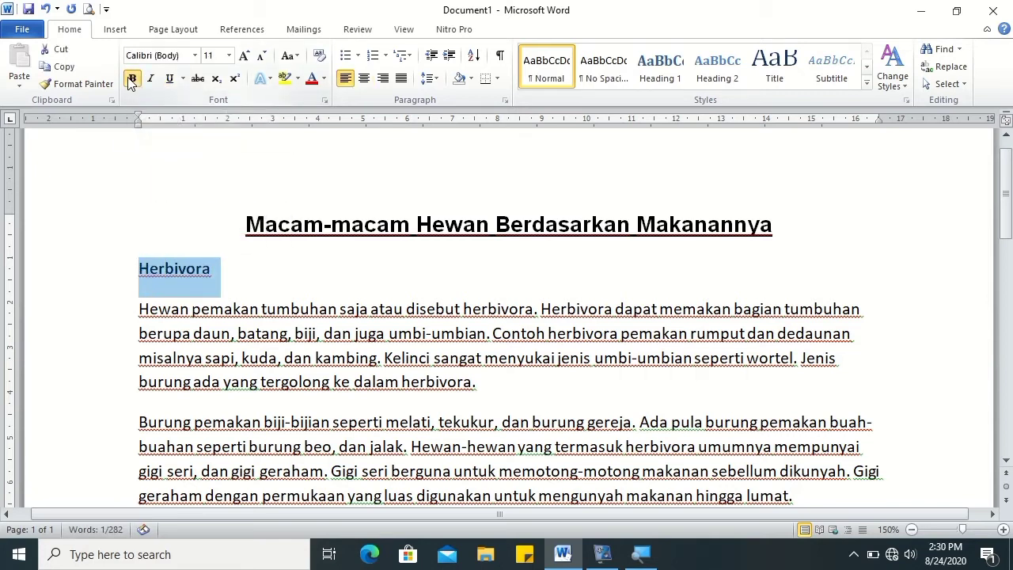
{"action": "left_click", "coordinate": [169, 80]}
{"action": "left_click", "coordinate": [195, 56]}
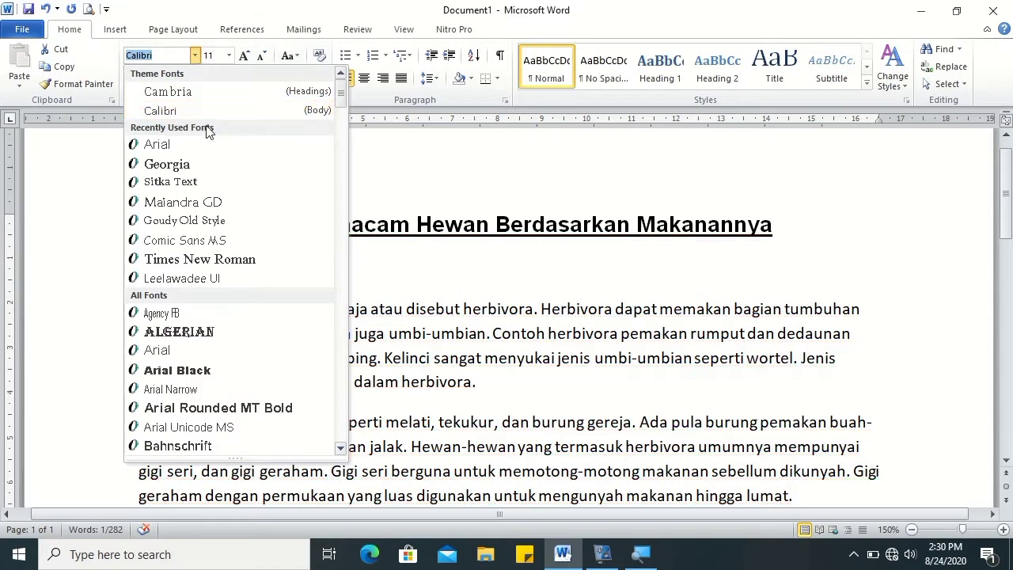
{"action": "left_click", "coordinate": [200, 144]}
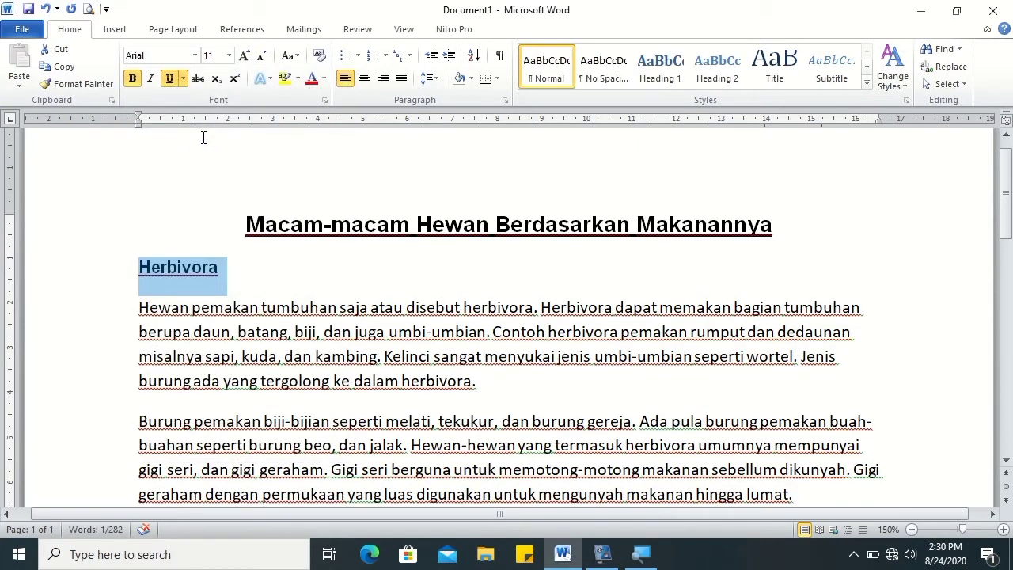
{"action": "left_click", "coordinate": [229, 56]}
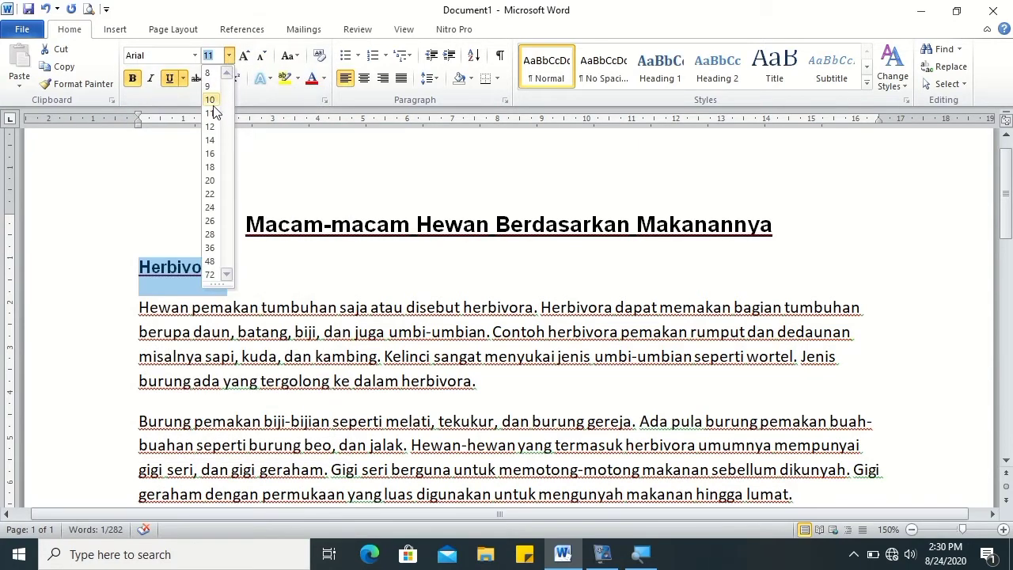
{"action": "left_click", "coordinate": [211, 140]}
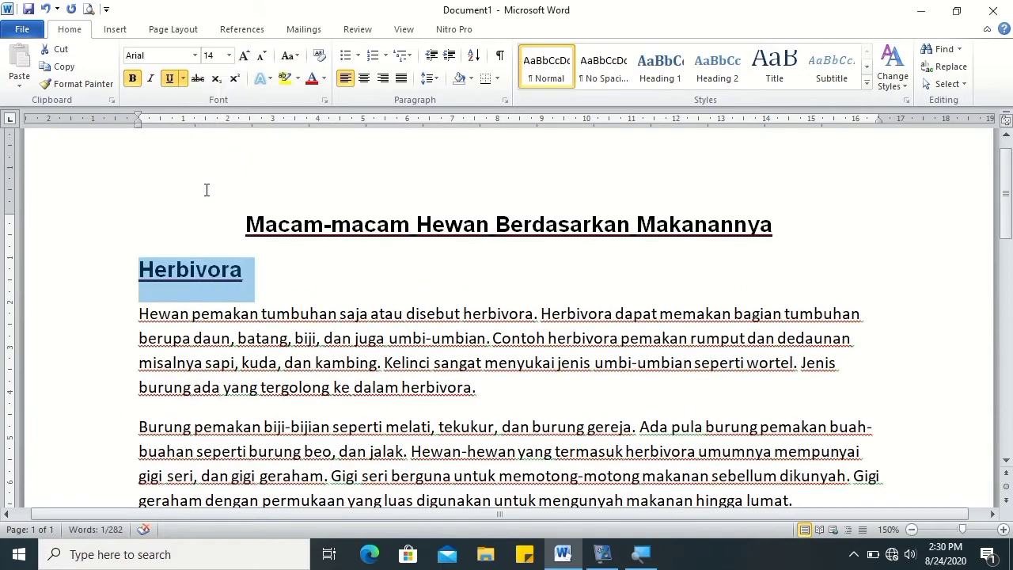
- Make the Karnivora heading bold, underlined, Arial, 14 pt
{"action": "left_click_drag", "start_coordinate": [1008, 198], "coordinate": [1010, 273]}
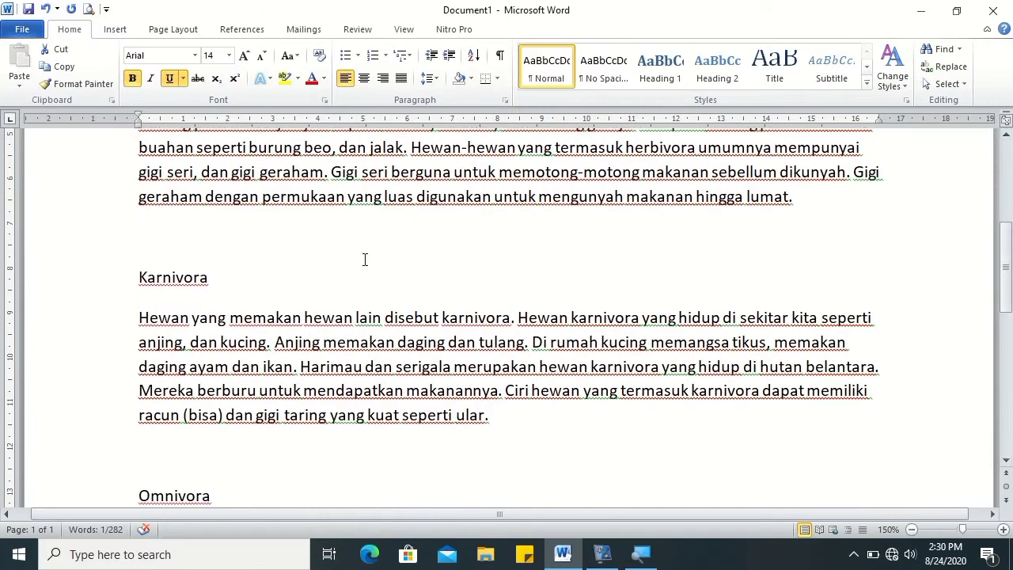
{"action": "left_click_drag", "start_coordinate": [213, 277], "coordinate": [140, 277]}
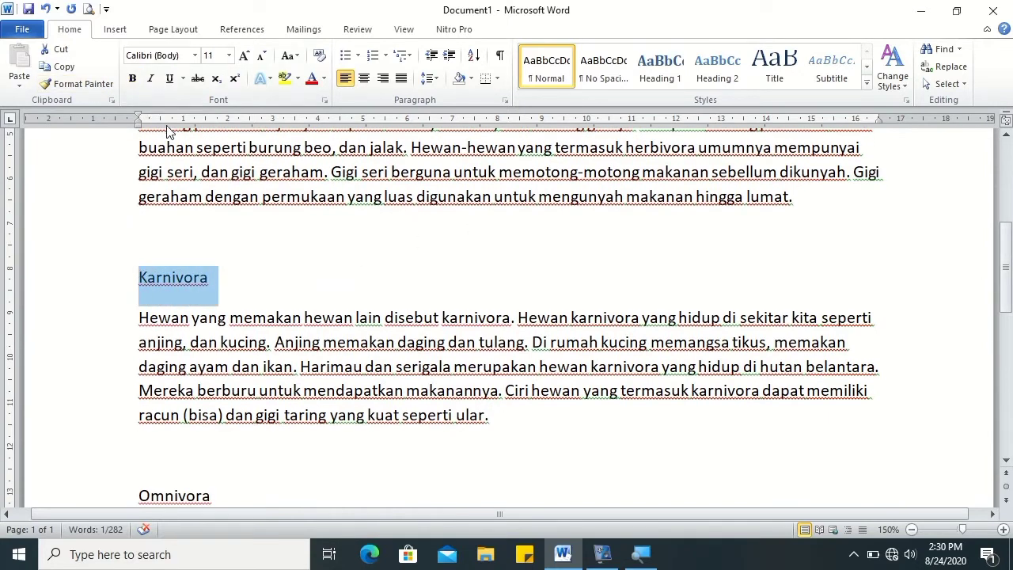
{"action": "key", "text": "ctrl+b"}
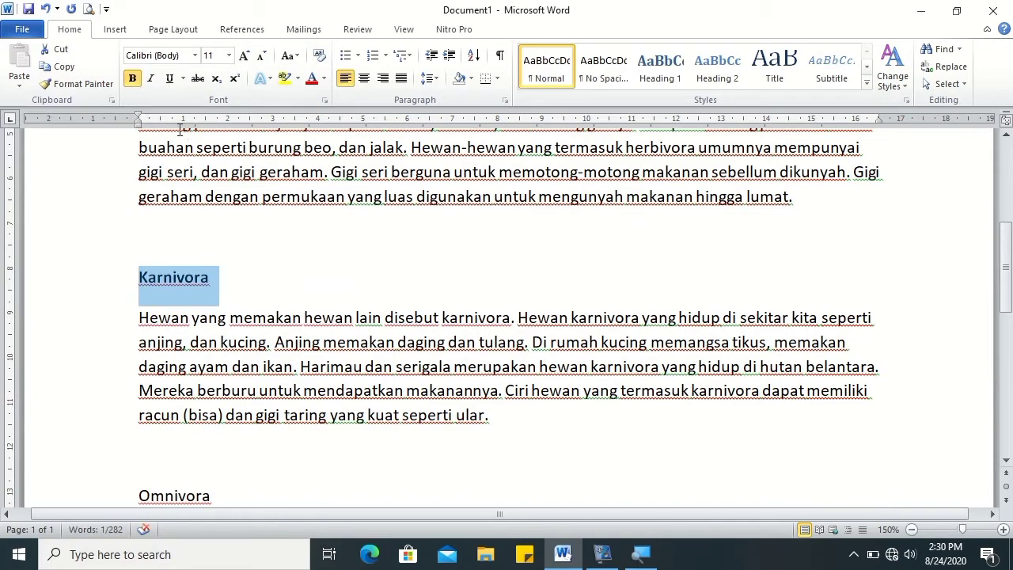
{"action": "key", "text": "ctrl+u"}
{"action": "left_click", "coordinate": [184, 55]}
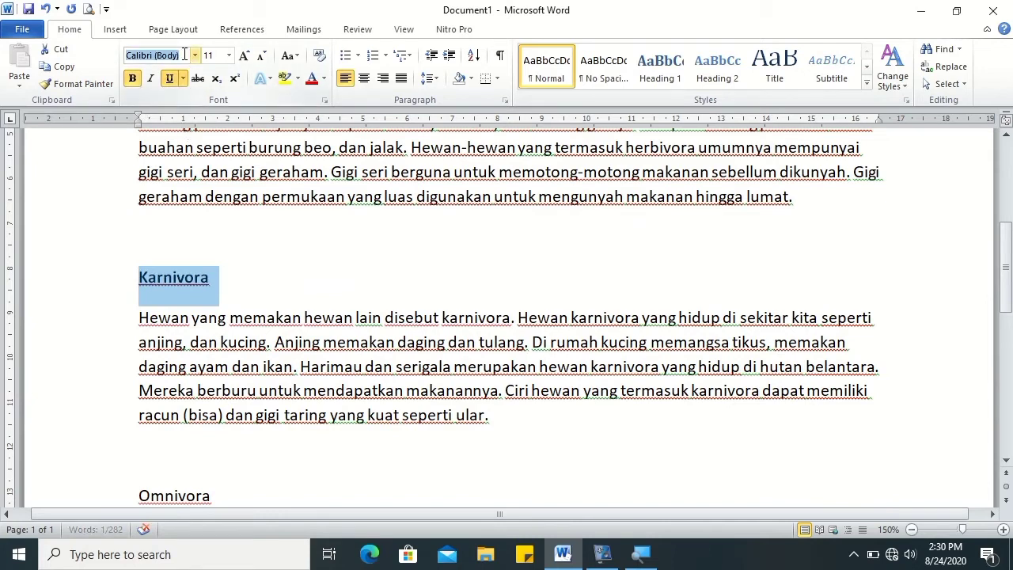
{"action": "type", "text": "Arial"}
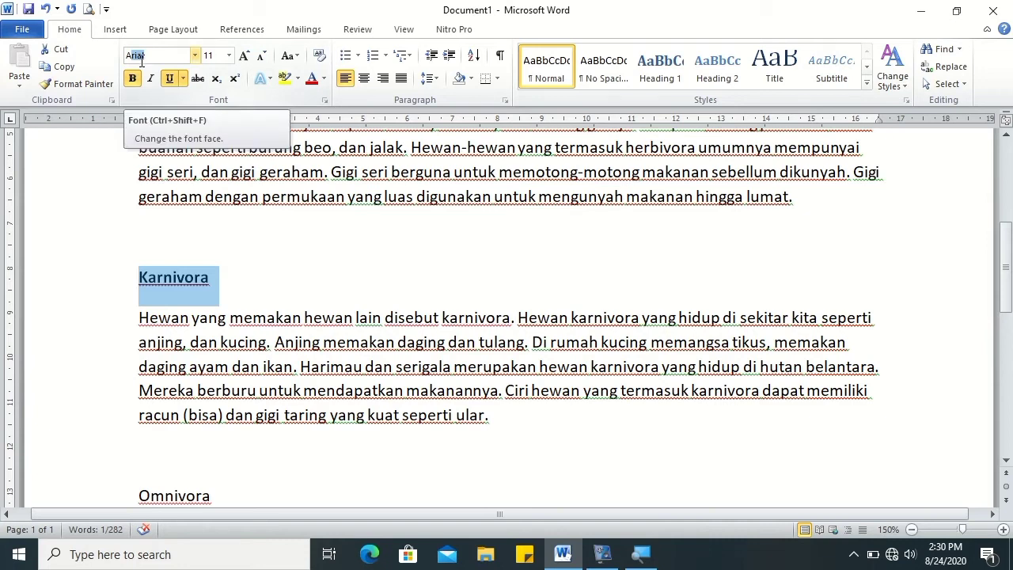
{"action": "key", "text": "Return"}
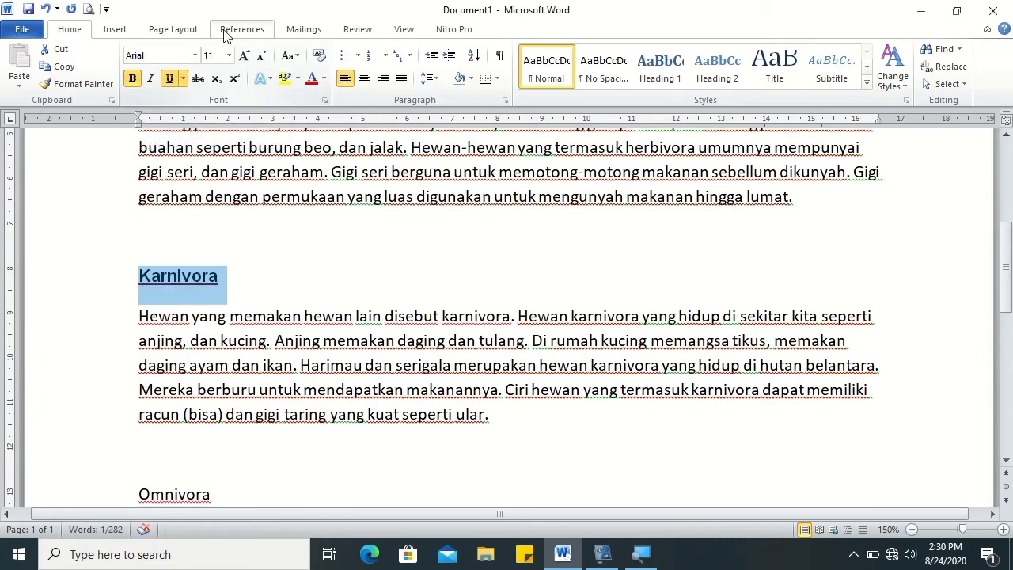
{"action": "left_click", "coordinate": [214, 57]}
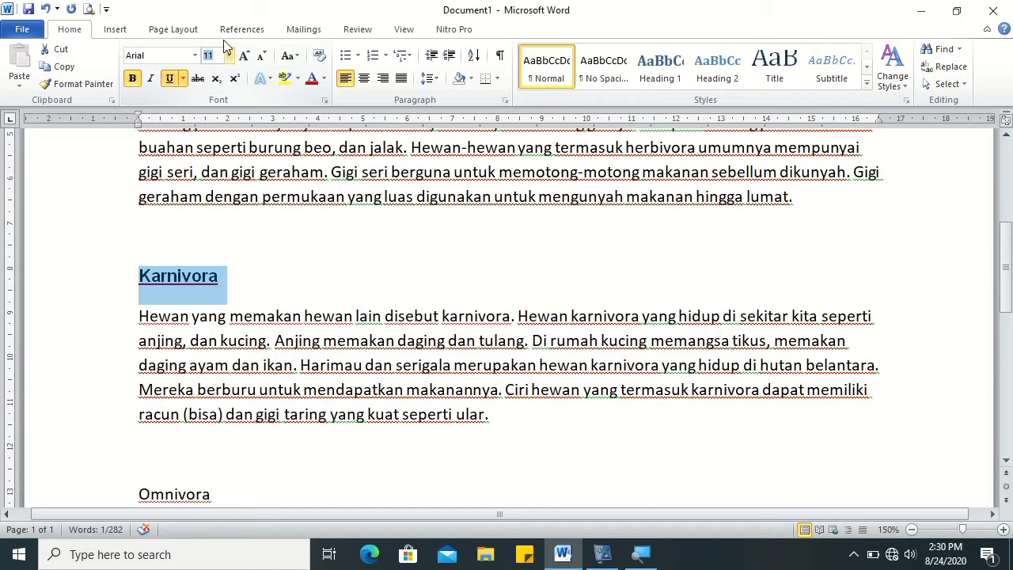
{"action": "type", "text": "14"}
{"action": "key", "text": "Return"}
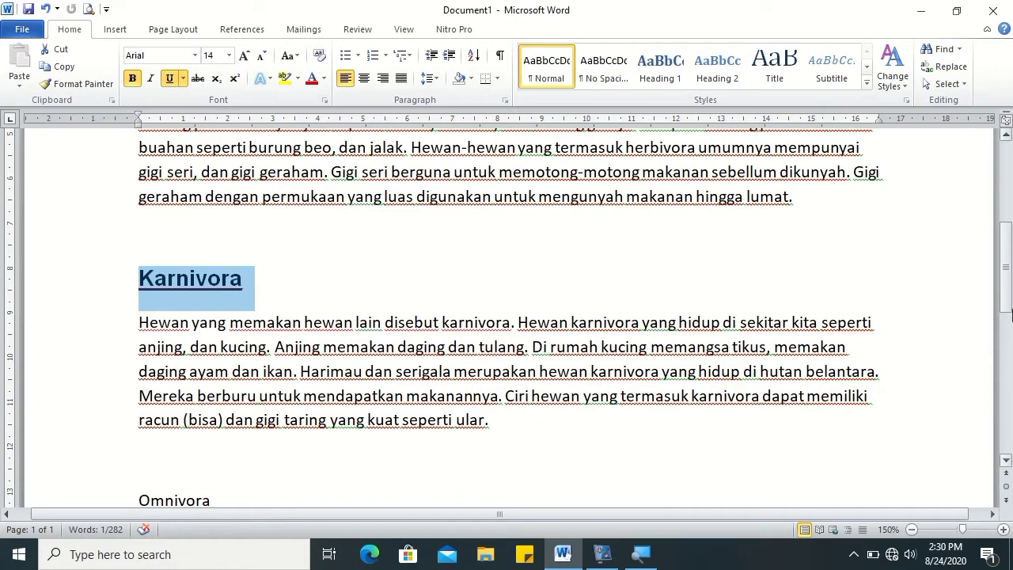
{"action": "scroll", "coordinate": [253, 367], "scroll_direction": "down", "scroll_amount": 2}
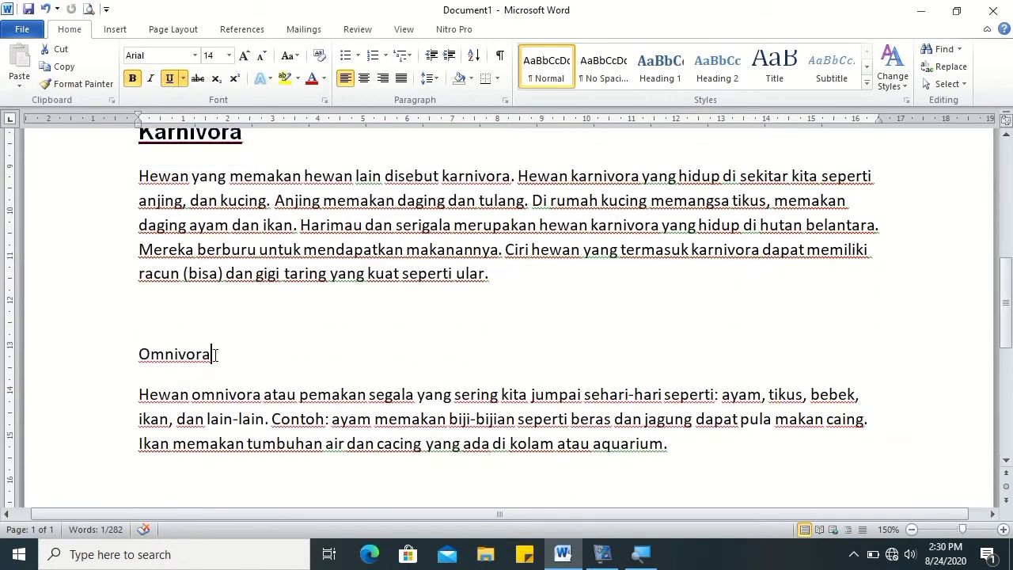
- Make the Omnivora heading bold, underlined, Arial, 14 pt
{"action": "left_click_drag", "start_coordinate": [212, 354], "coordinate": [135, 355]}
{"action": "left_click", "coordinate": [216, 356]}
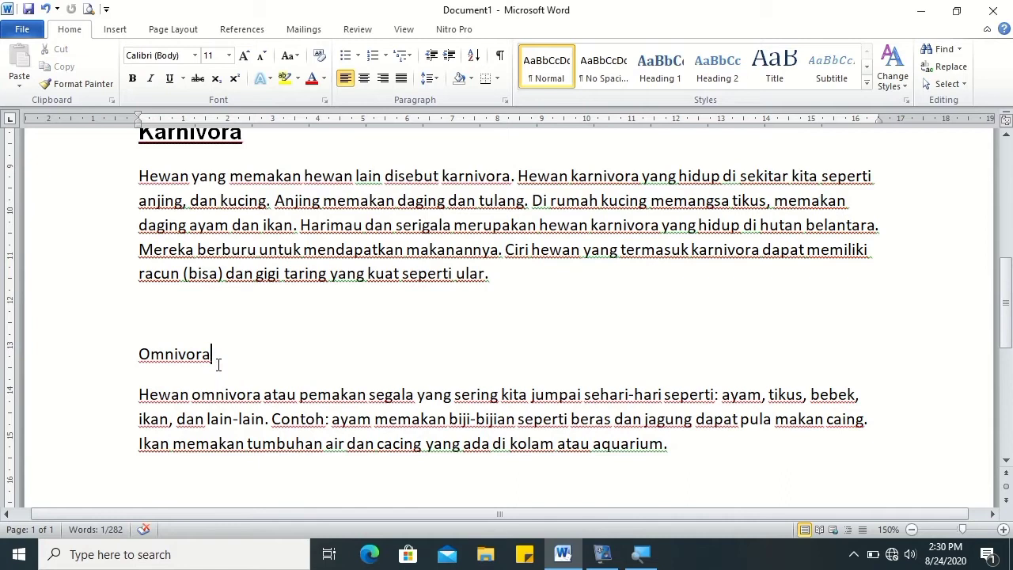
{"action": "left_click_drag", "start_coordinate": [216, 357], "coordinate": [141, 354]}
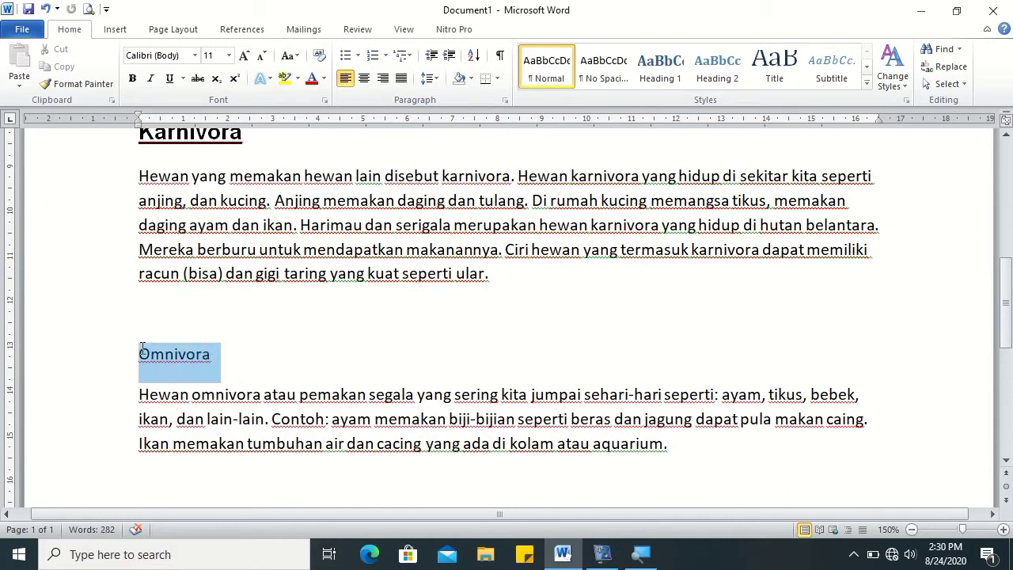
{"action": "left_click", "coordinate": [210, 365]}
{"action": "mouse_move", "coordinate": [139, 351]}
{"action": "left_mouse_down"}
{"action": "mouse_move", "coordinate": [211, 357]}
{"action": "mouse_move", "coordinate": [233, 330]}
{"action": "left_mouse_up"}
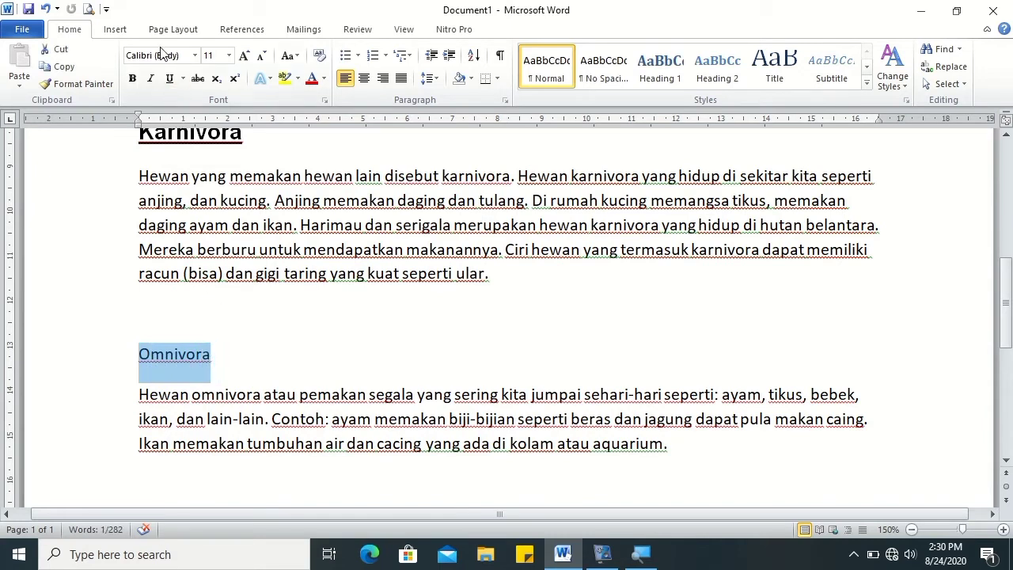
{"action": "left_click", "coordinate": [132, 79]}
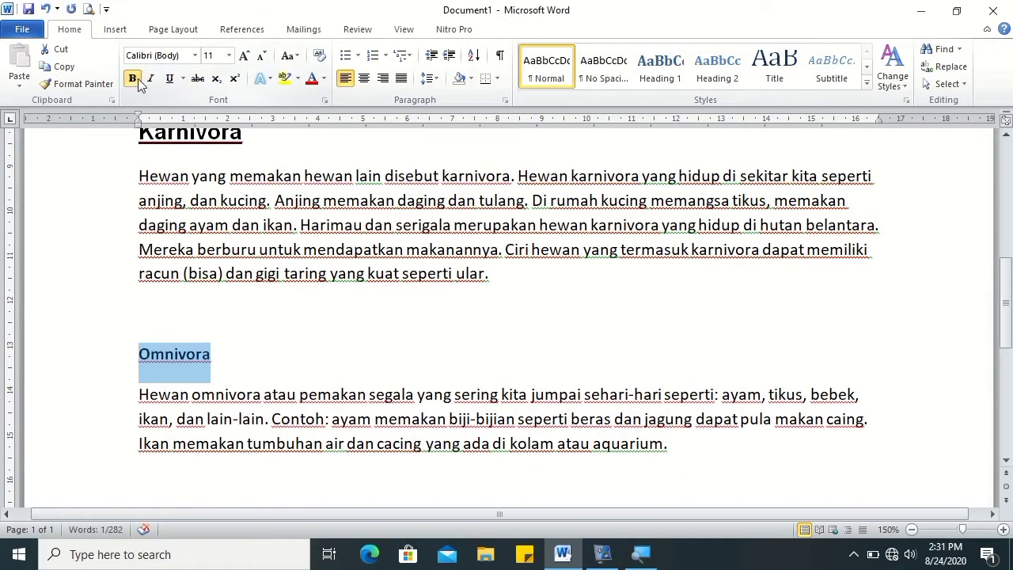
{"action": "left_click", "coordinate": [168, 78]}
{"action": "left_click", "coordinate": [194, 54]}
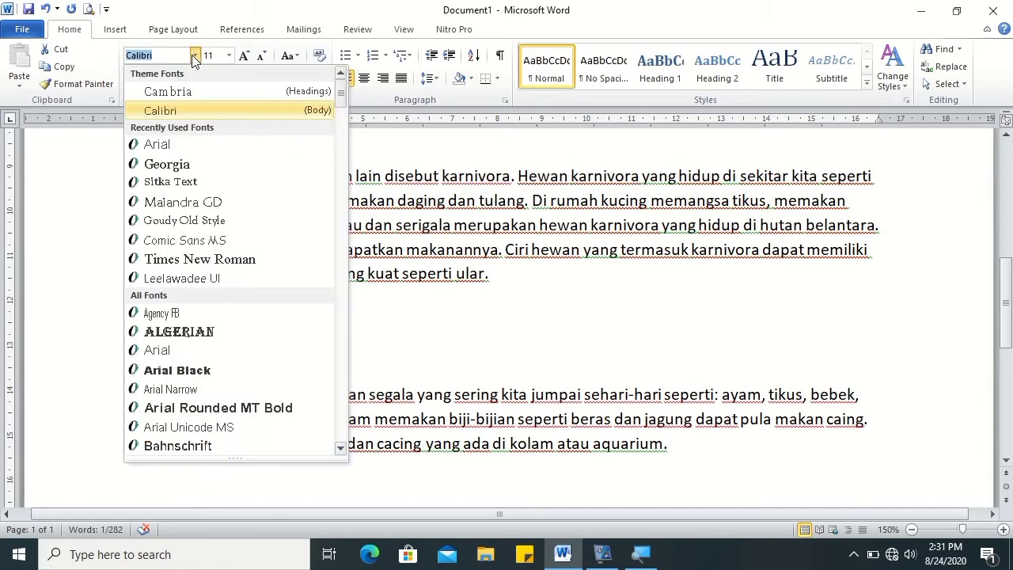
{"action": "left_click", "coordinate": [196, 147]}
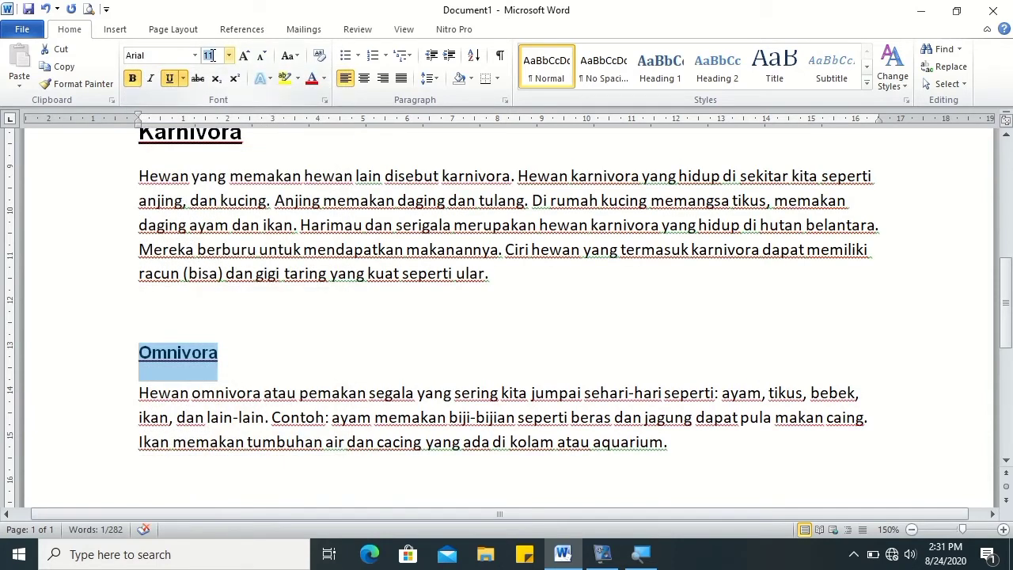
{"action": "type", "text": "14"}
{"action": "key", "text": "Return"}
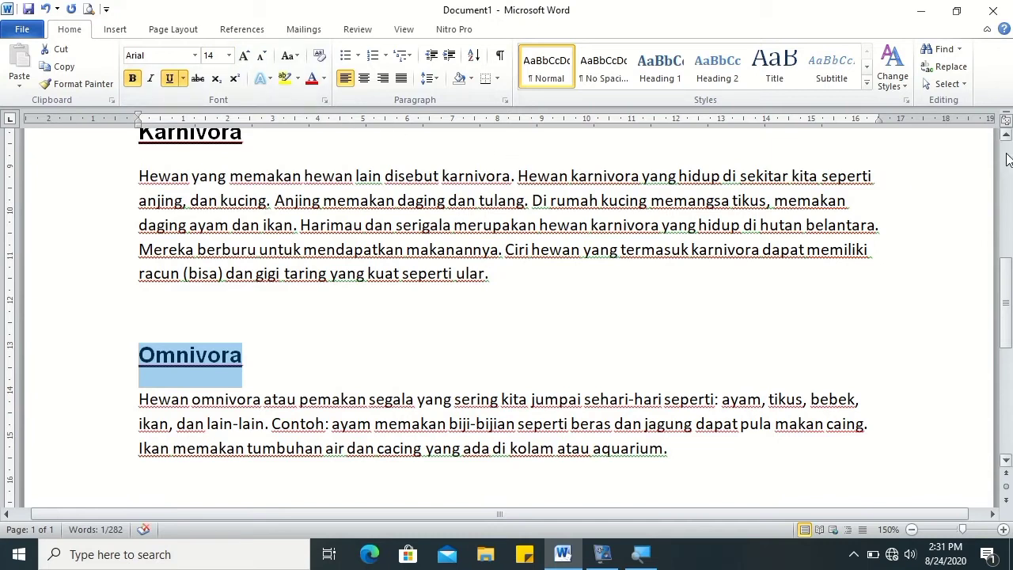
{"action": "left_click_drag", "start_coordinate": [1010, 269], "coordinate": [1009, 200]}
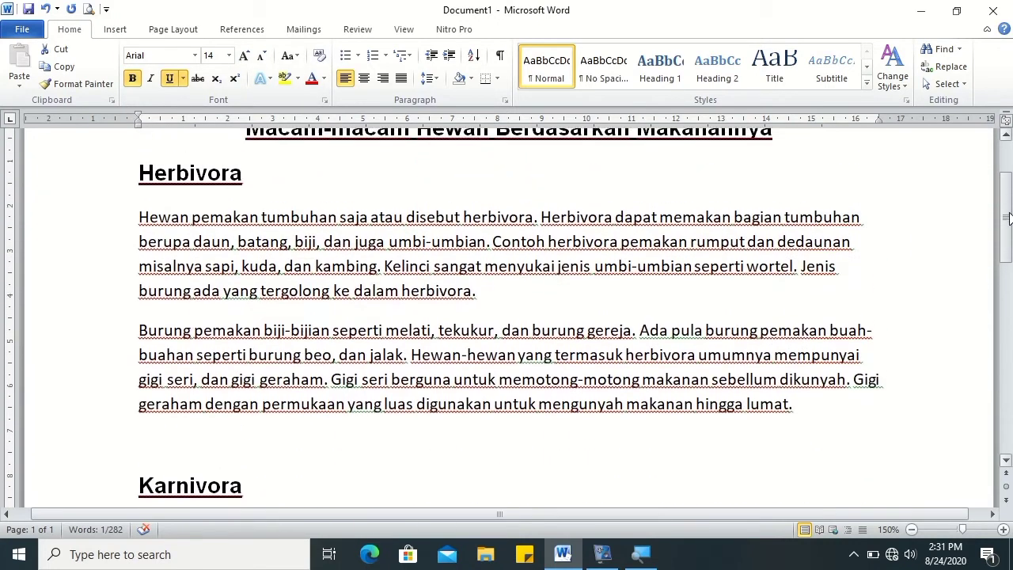
{"action": "left_click", "coordinate": [522, 348]}
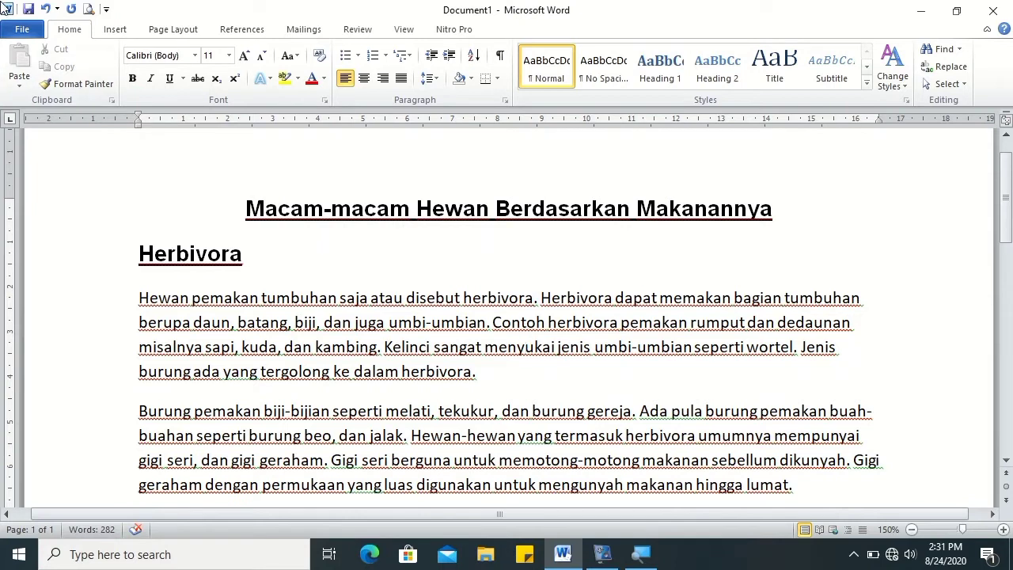
- Set the first Herbivora paragraph to Arial at 13 pt
{"action": "mouse_move", "coordinate": [140, 298]}
{"action": "left_mouse_down"}
{"action": "mouse_move", "coordinate": [381, 372]}
{"action": "mouse_move", "coordinate": [460, 360]}
{"action": "left_mouse_up"}
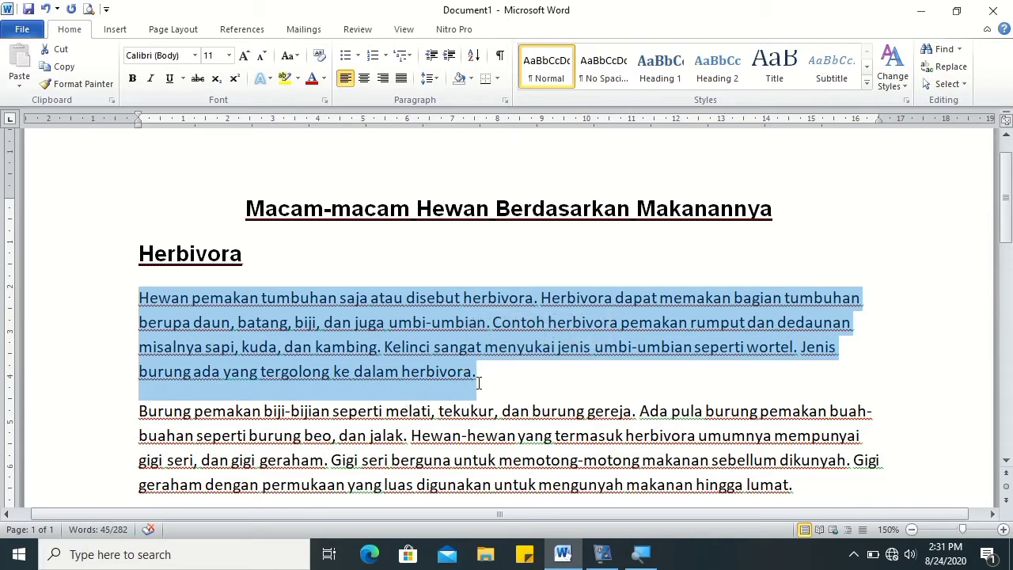
{"action": "left_click", "coordinate": [182, 55]}
{"action": "type", "text": "al"}
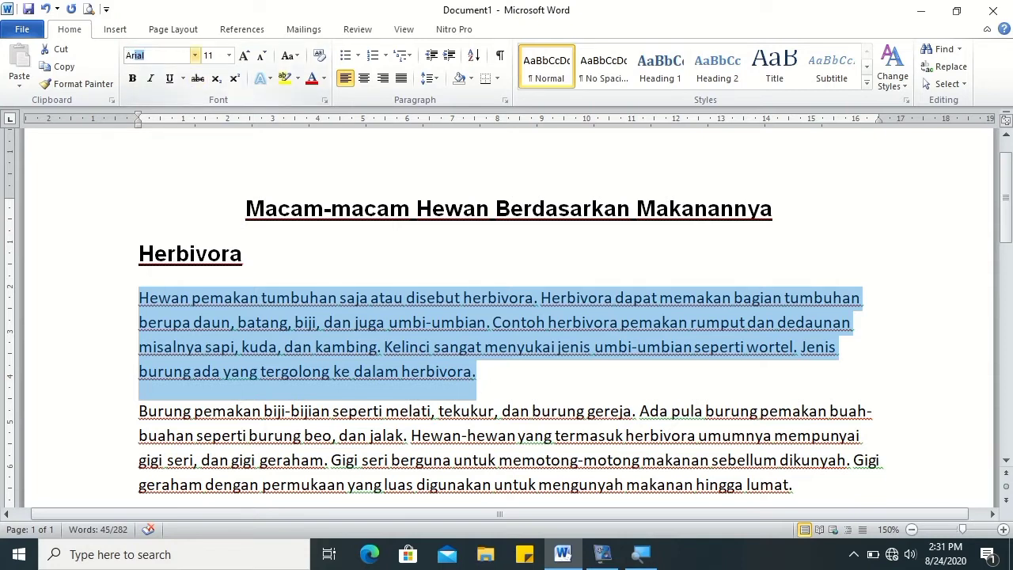
{"action": "key", "text": "Return"}
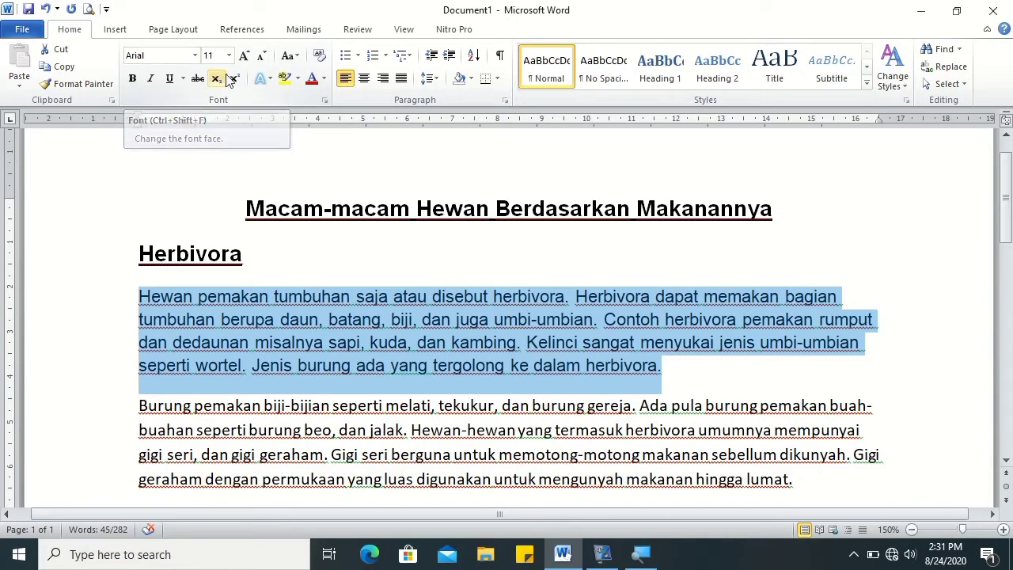
{"action": "left_click", "coordinate": [229, 56]}
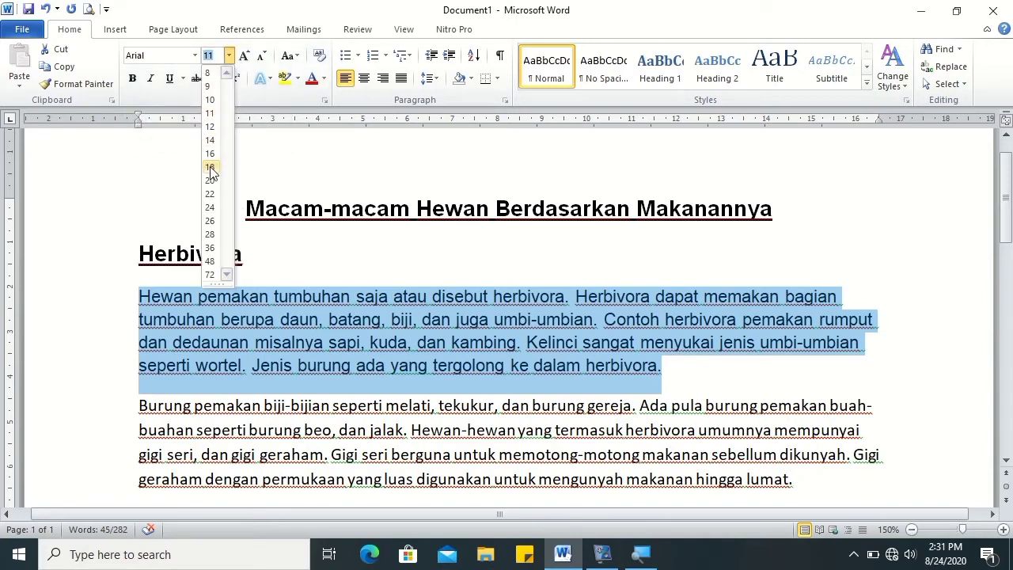
{"action": "left_click", "coordinate": [225, 56]}
{"action": "type", "text": "1"}
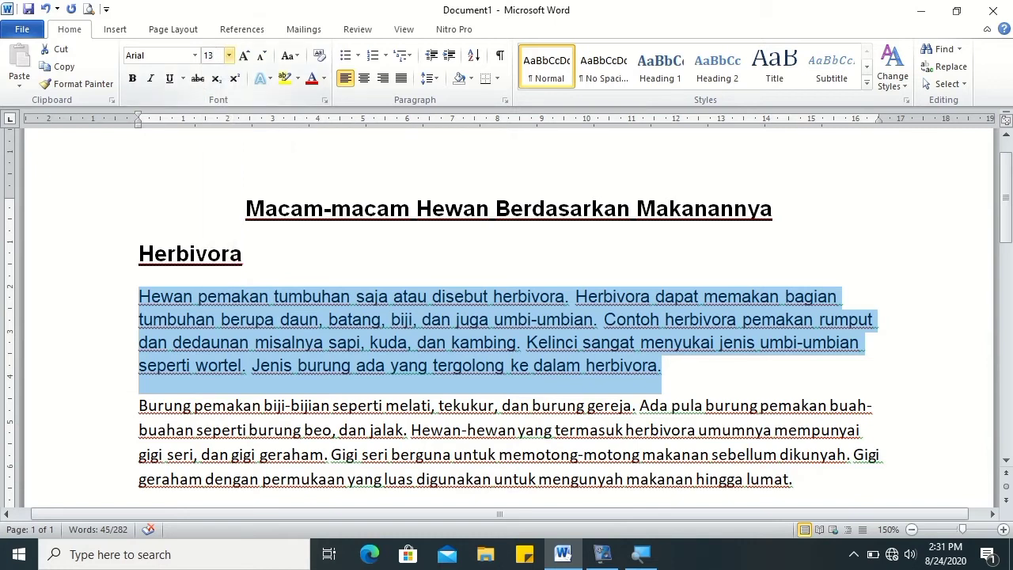
{"action": "type", "text": "3"}
{"action": "key", "text": "Return"}
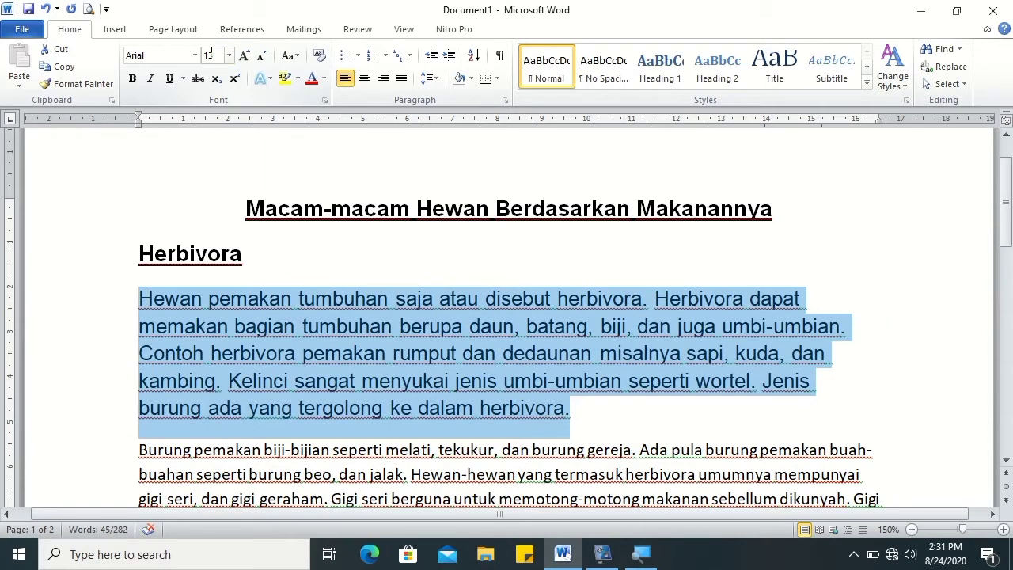
- Apply 1.0 line spacing to the first Herbivora paragraph
{"action": "left_click", "coordinate": [436, 84]}
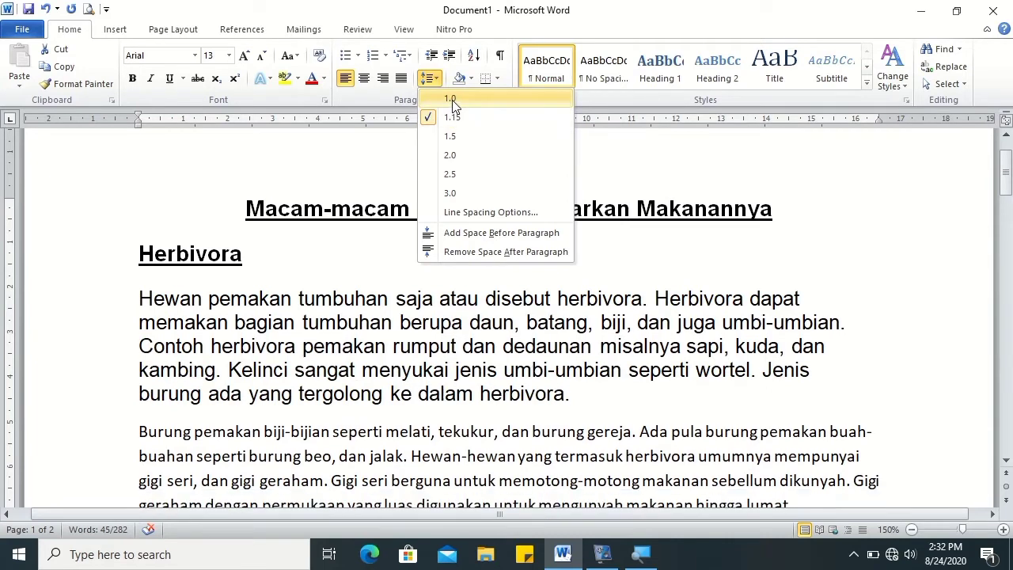
{"action": "left_click", "coordinate": [452, 99]}
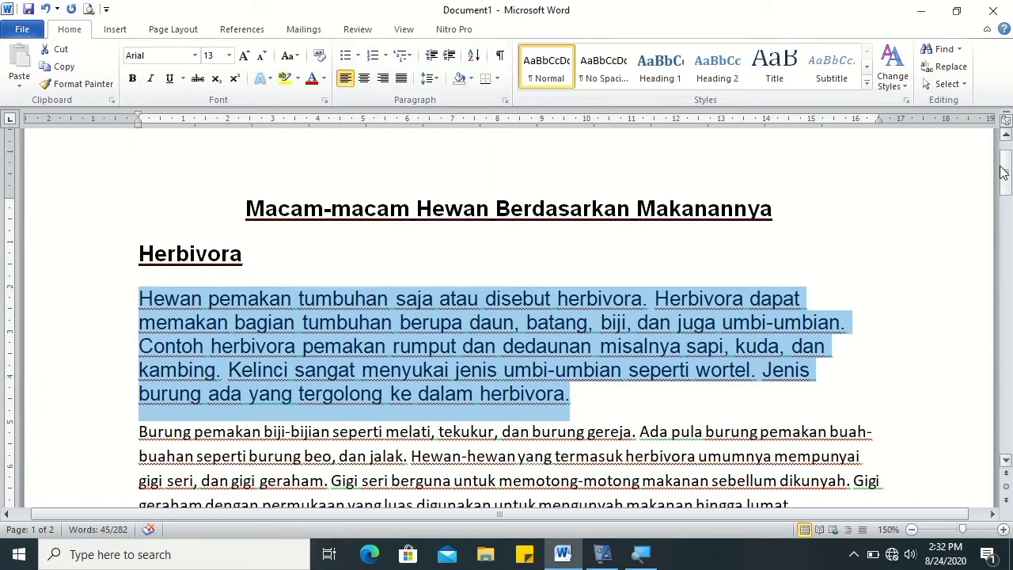
- Set the 'Burung pemakan biji-bijian' paragraph to Times New Roman, size 13
{"action": "left_click_drag", "start_coordinate": [1005, 170], "coordinate": [1005, 198]}
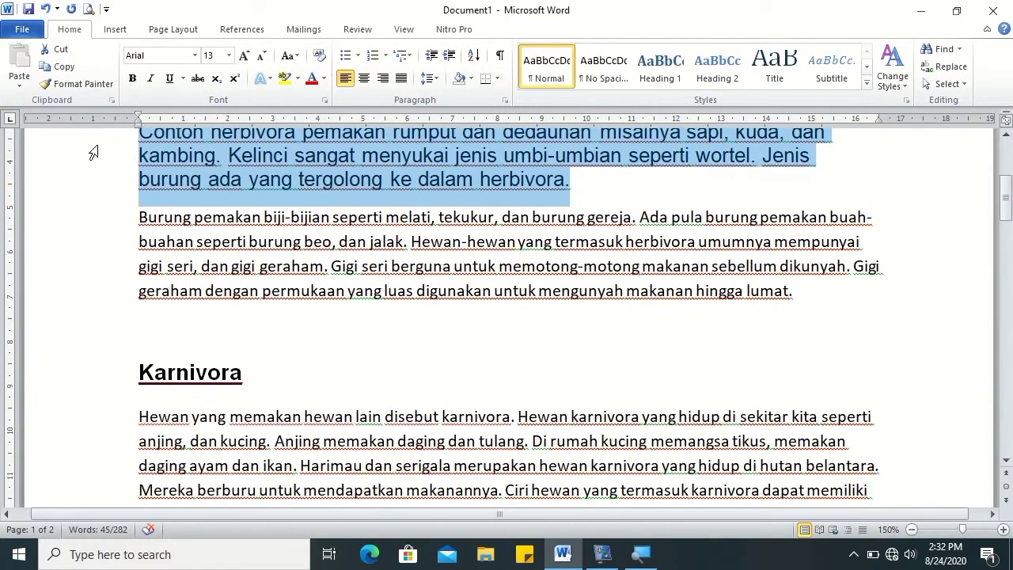
{"action": "left_click_drag", "start_coordinate": [138, 217], "coordinate": [768, 301]}
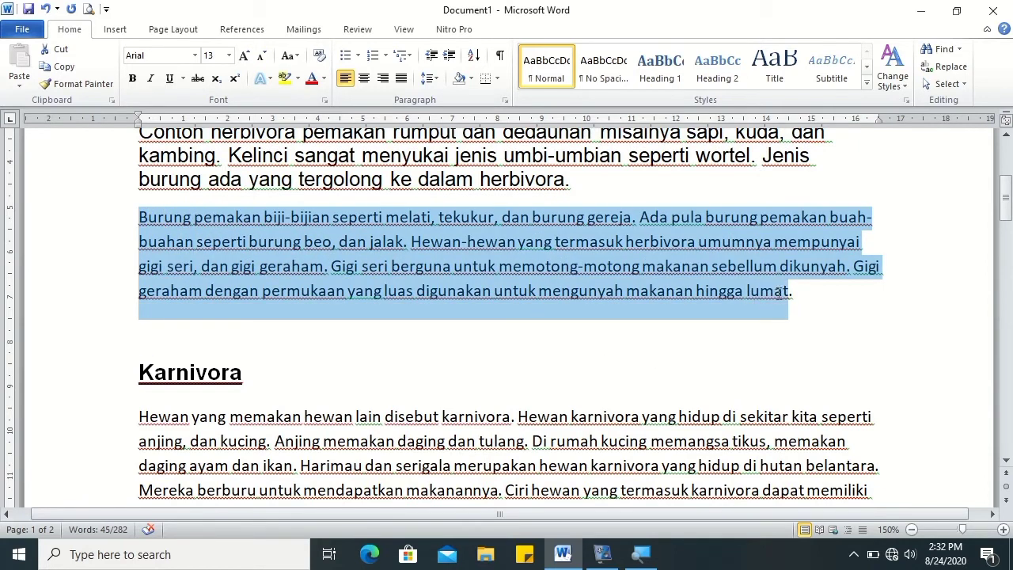
{"action": "mouse_move", "coordinate": [769, 301]}
{"action": "left_mouse_down"}
{"action": "mouse_move", "coordinate": [849, 323]}
{"action": "mouse_move", "coordinate": [720, 276]}
{"action": "left_mouse_up"}
{"action": "left_click", "coordinate": [194, 55]}
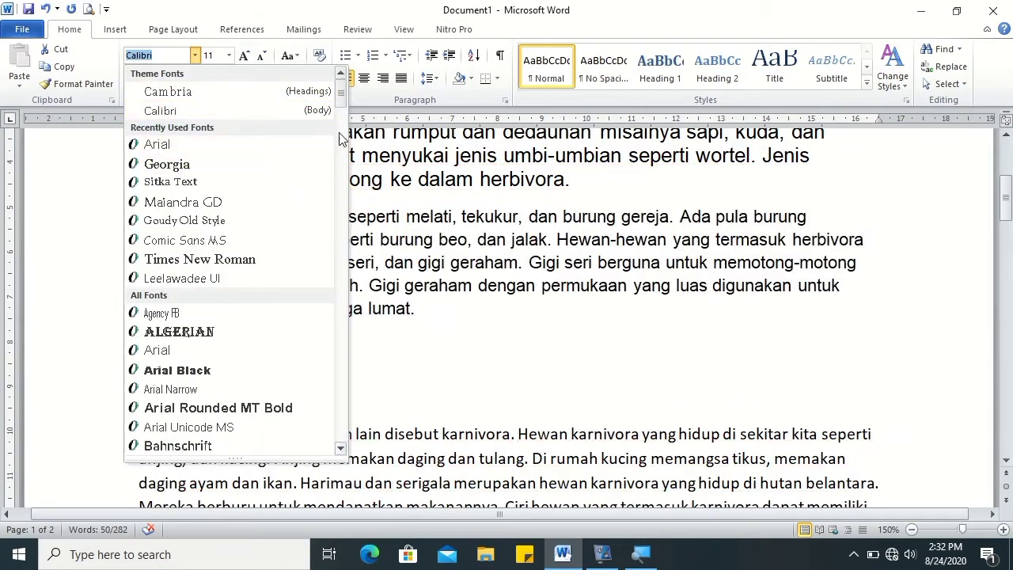
{"action": "scroll", "coordinate": [342, 106], "scroll_direction": "down", "scroll_amount": 1}
{"action": "scroll", "coordinate": [342, 107], "scroll_direction": "down", "scroll_amount": 2}
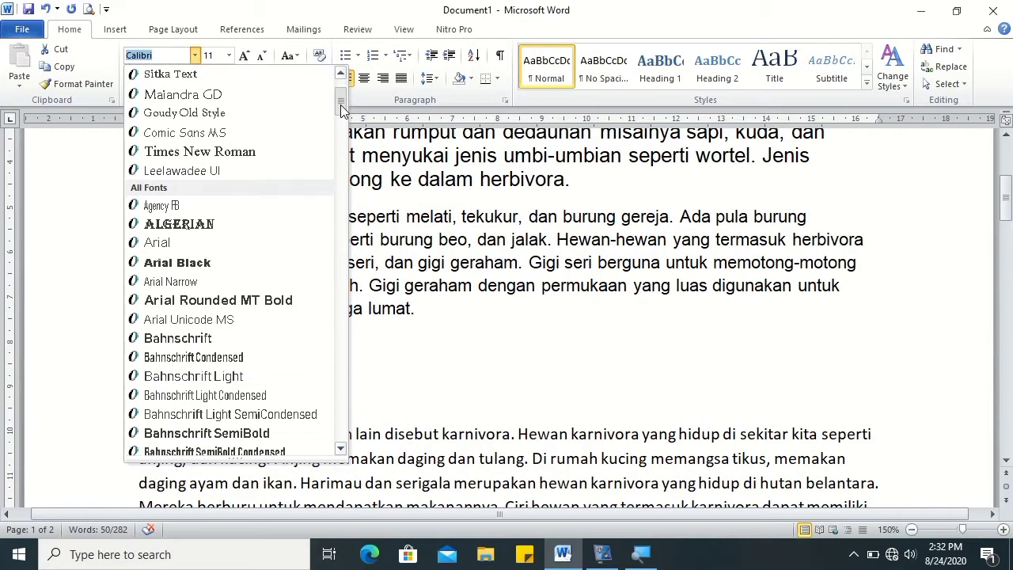
{"action": "left_click", "coordinate": [271, 153]}
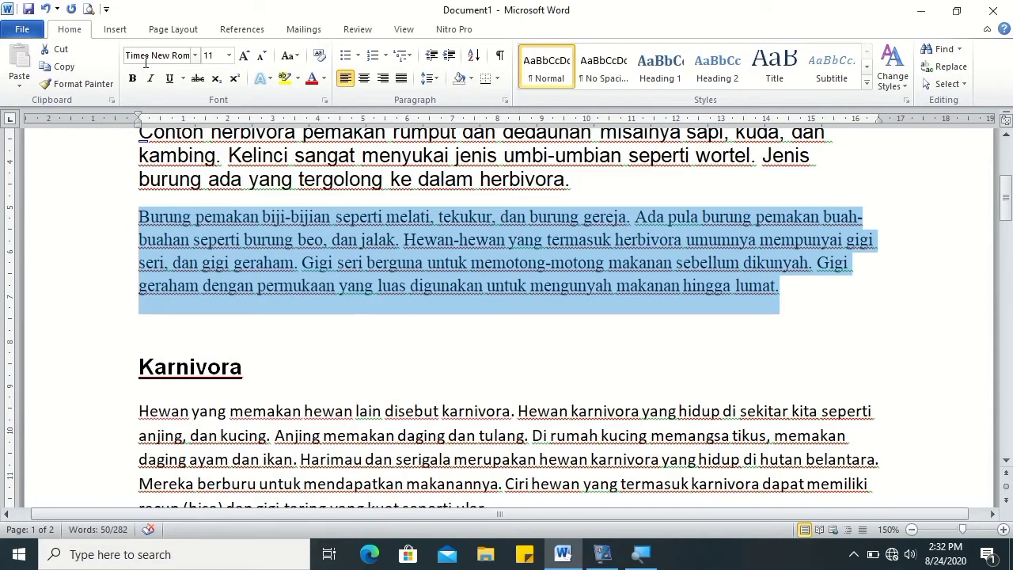
{"action": "left_click", "coordinate": [194, 55]}
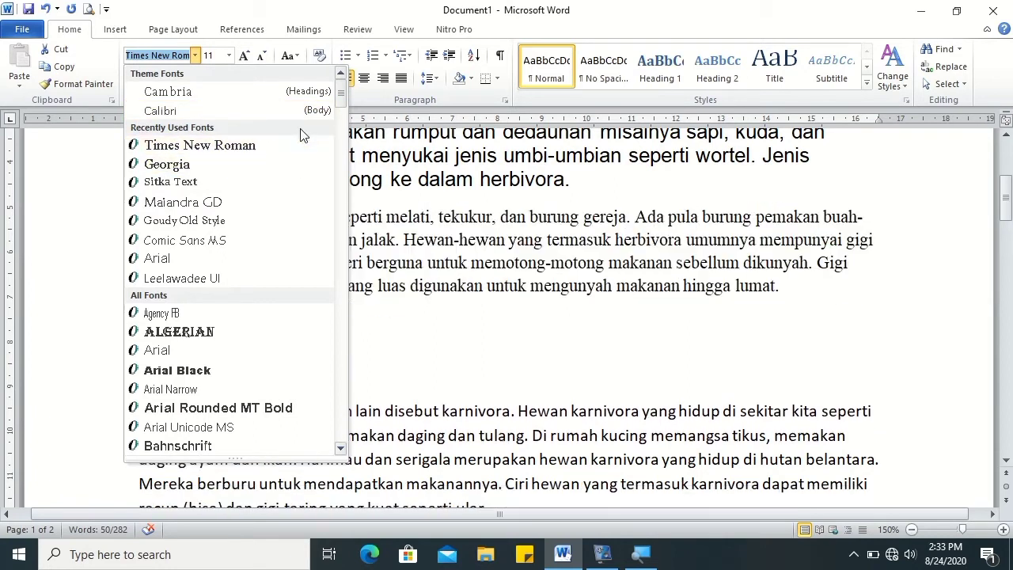
{"action": "left_click_drag", "start_coordinate": [340, 97], "coordinate": [345, 396]}
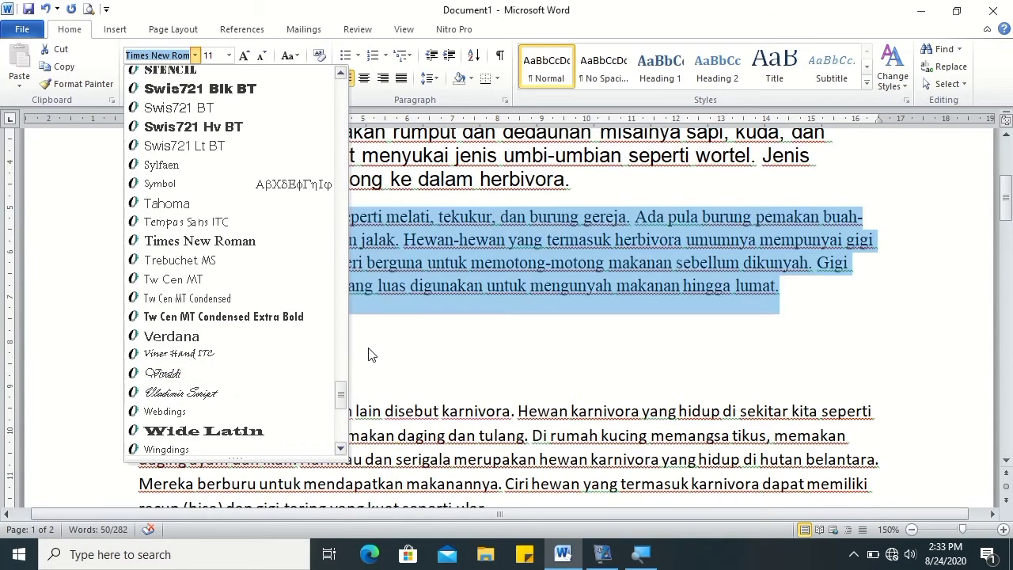
{"action": "left_click", "coordinate": [364, 348]}
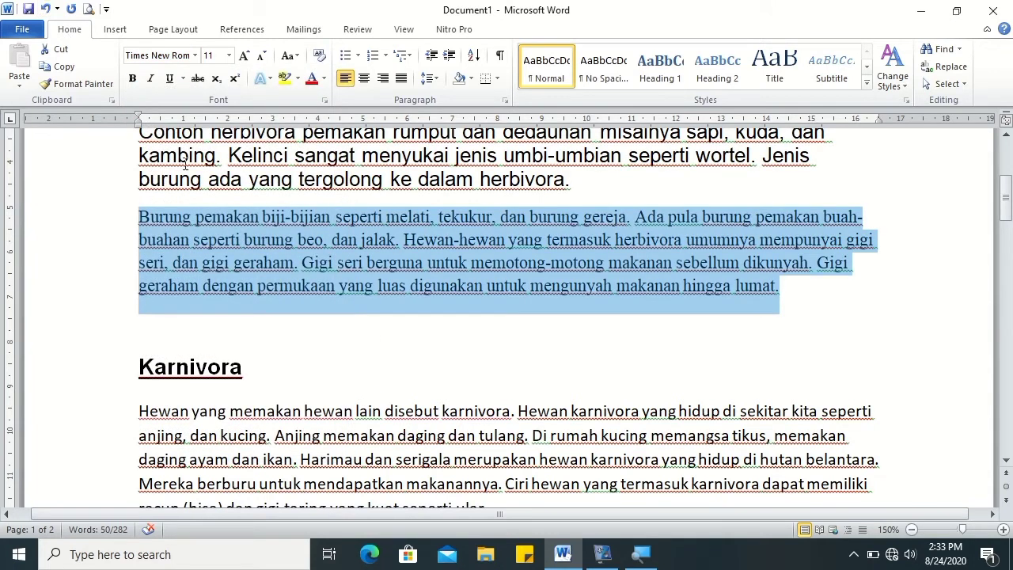
{"action": "left_click", "coordinate": [220, 55]}
{"action": "type", "text": "1"}
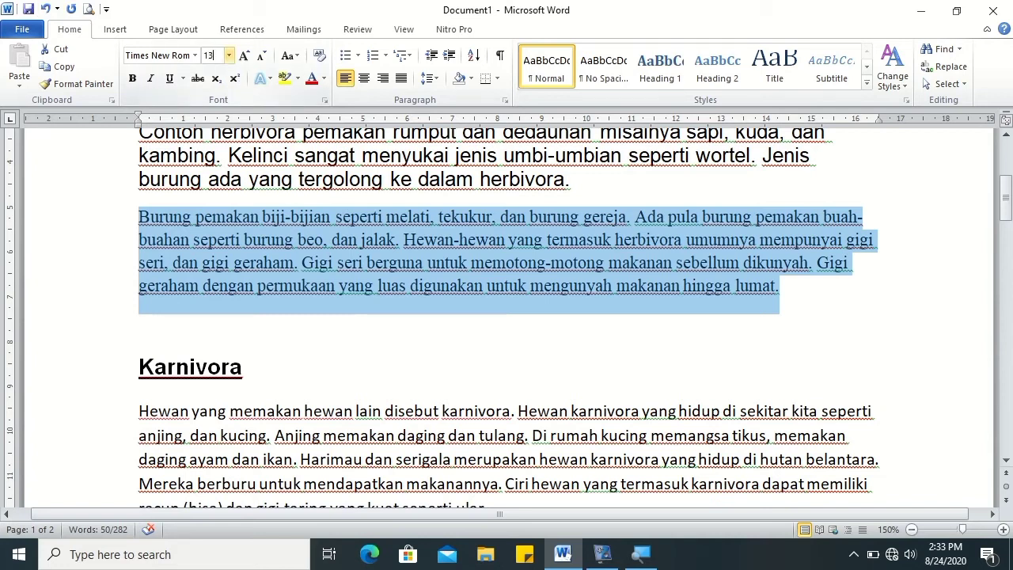
{"action": "key", "text": "Return"}
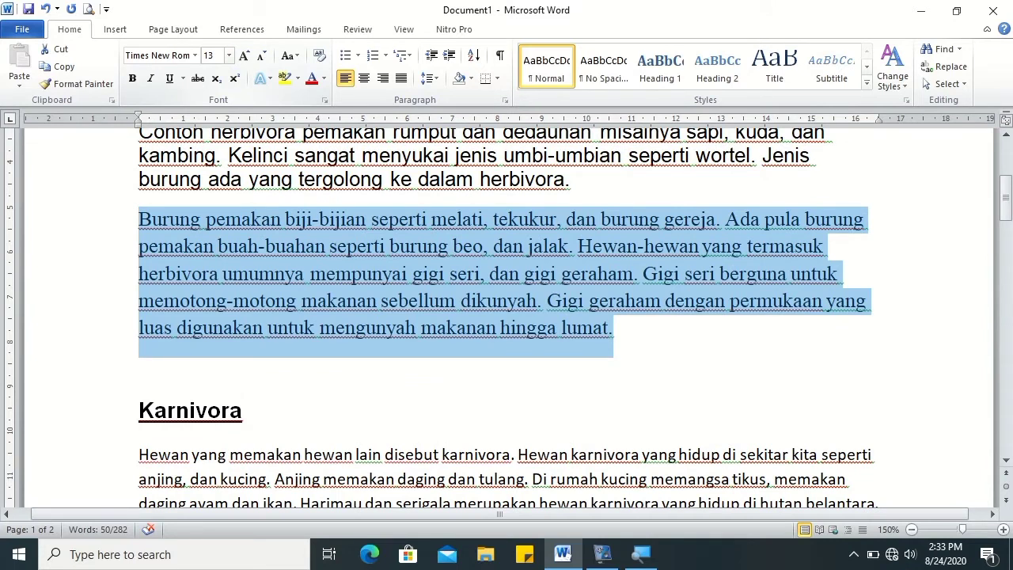
- Give the Burung paragraph 1.5 line spacing and justify it to both margins
{"action": "left_click", "coordinate": [432, 81]}
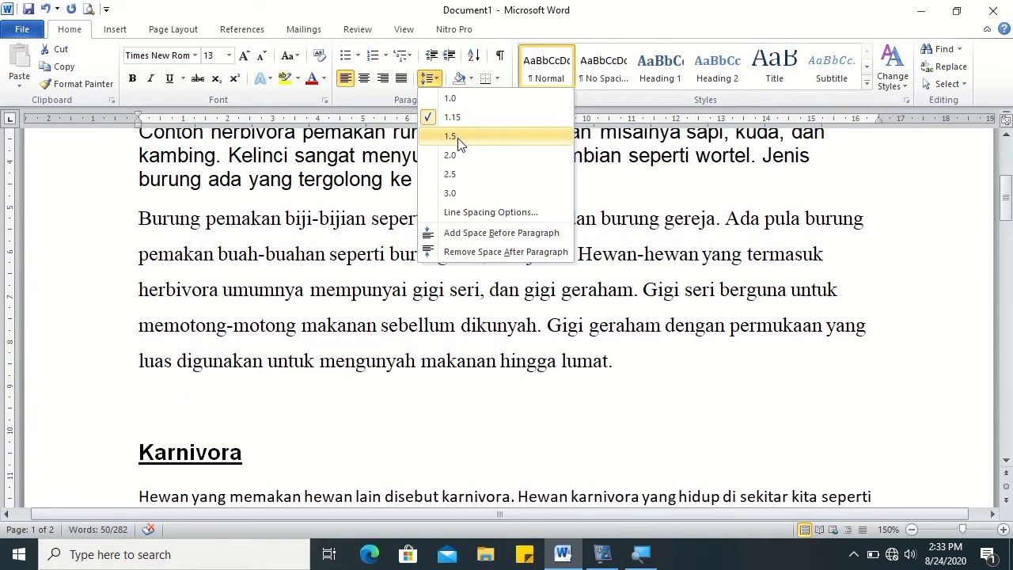
{"action": "left_click", "coordinate": [457, 143]}
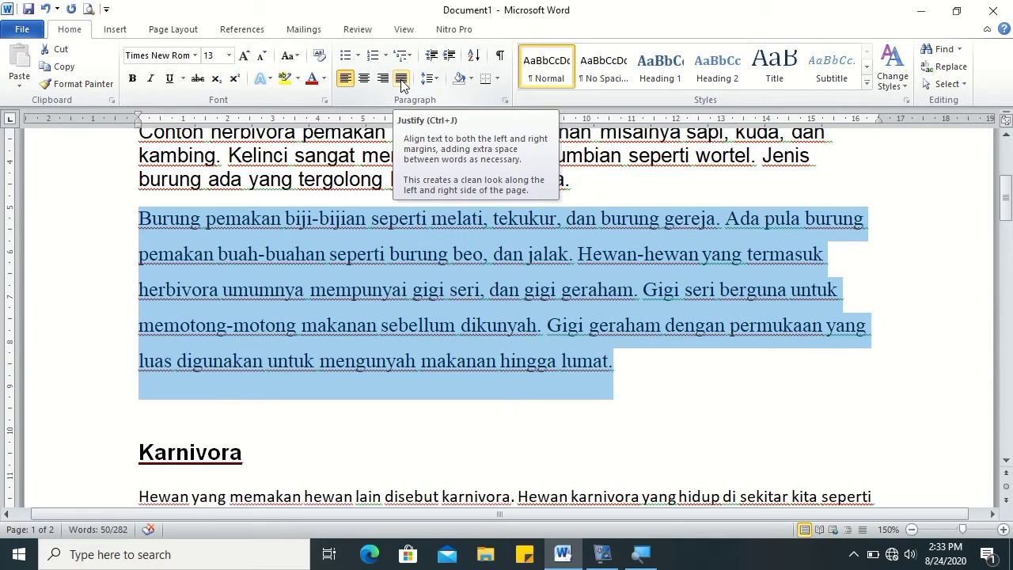
{"action": "left_click", "coordinate": [402, 79]}
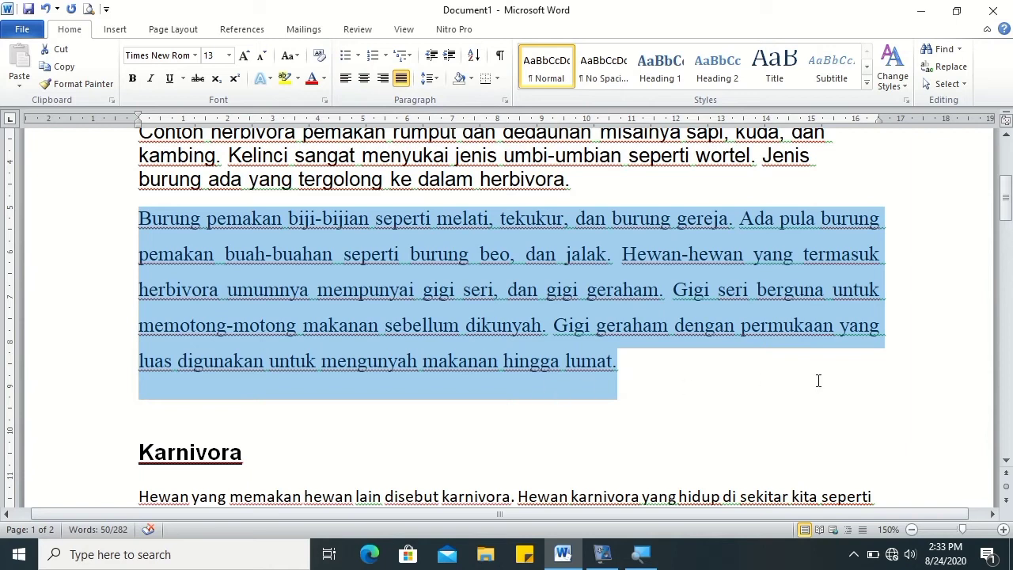
- Scroll down and place the caret at the start of the Karnivora paragraph
{"action": "left_click_drag", "start_coordinate": [1009, 207], "coordinate": [1009, 246]}
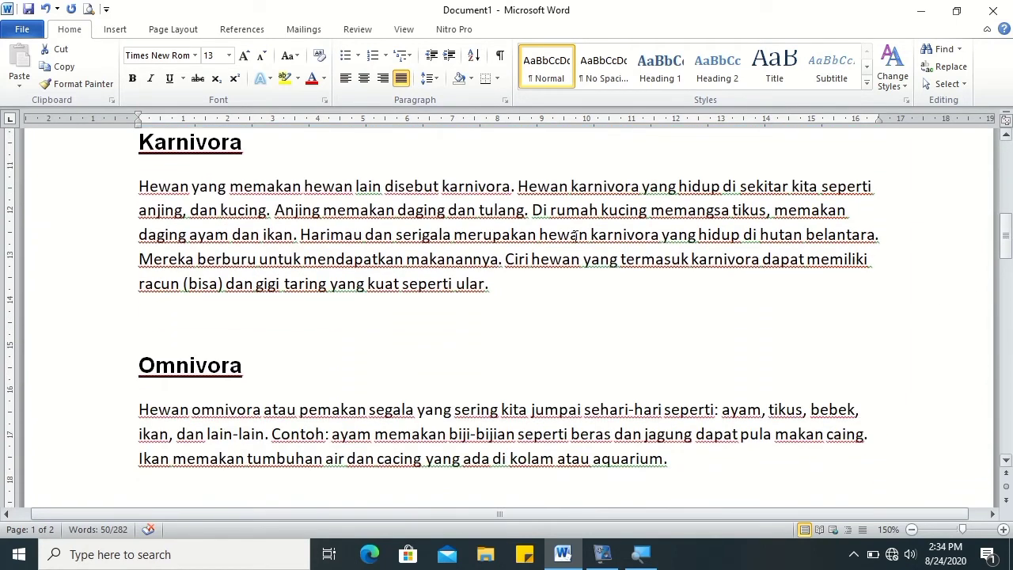
{"action": "double_click", "coordinate": [144, 190]}
{"action": "left_click", "coordinate": [140, 190]}
- Select the whole paragraph under the Karnivora heading
{"action": "triple_click", "coordinate": [488, 286]}
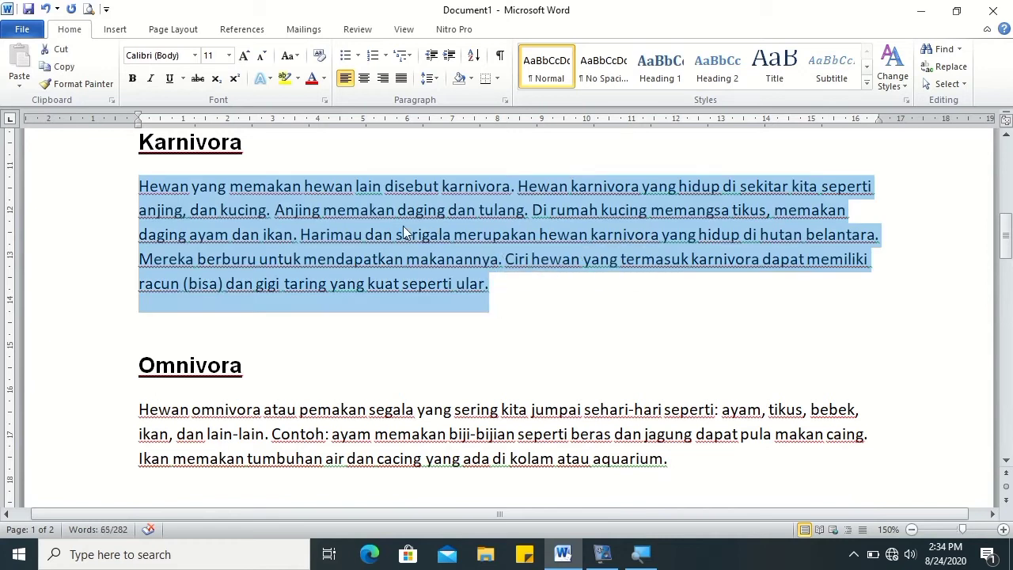
{"action": "left_click", "coordinate": [195, 56]}
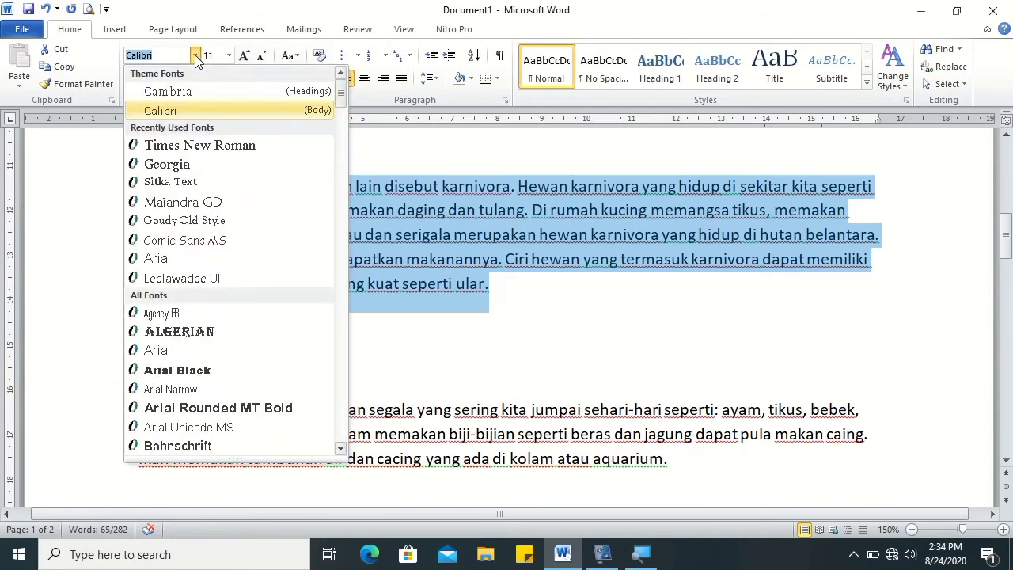
{"action": "left_click", "coordinate": [195, 55]}
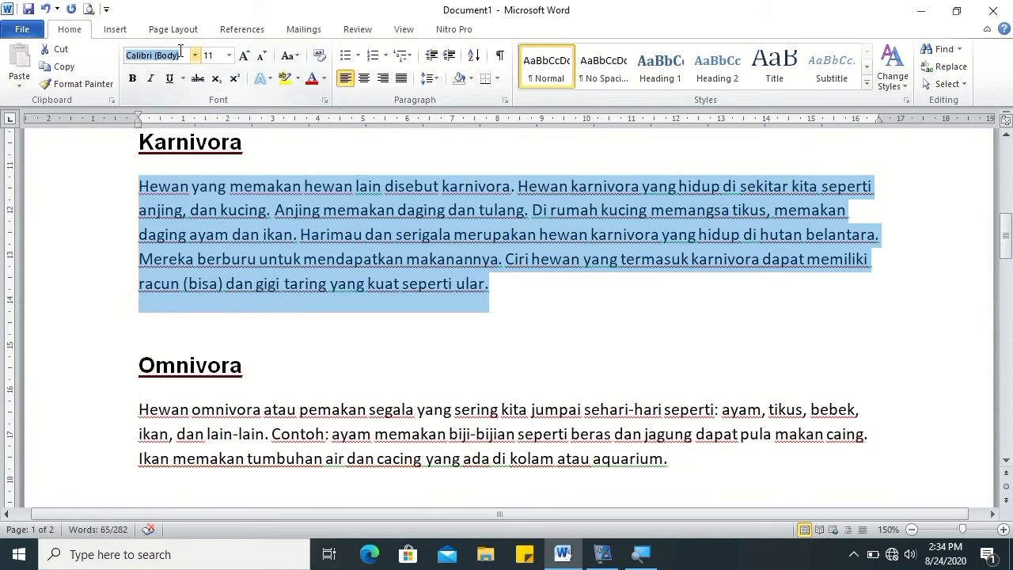
{"action": "left_click", "coordinate": [261, 150]}
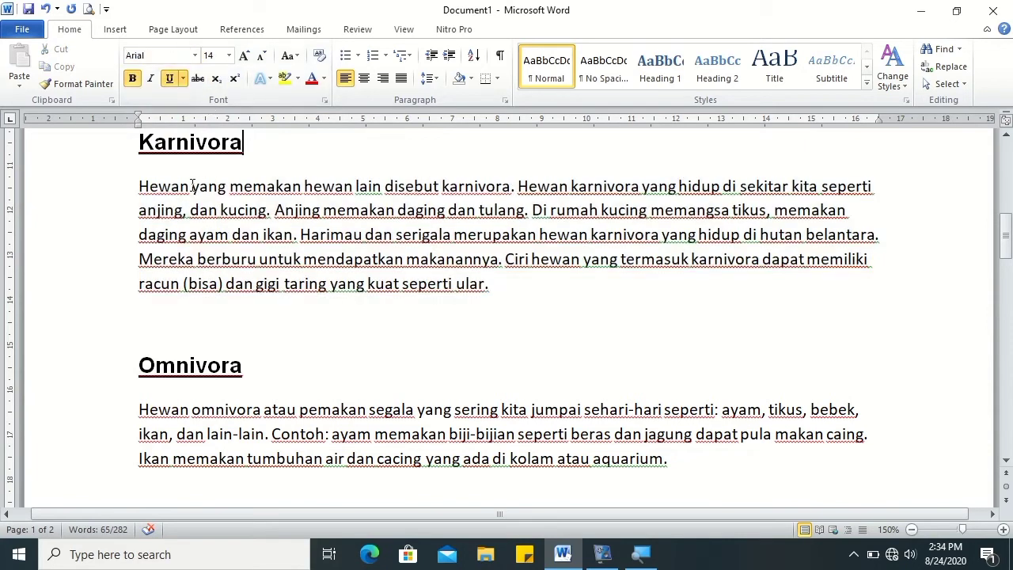
{"action": "left_click", "coordinate": [140, 186]}
{"action": "left_click", "coordinate": [492, 277], "text": "shift"}
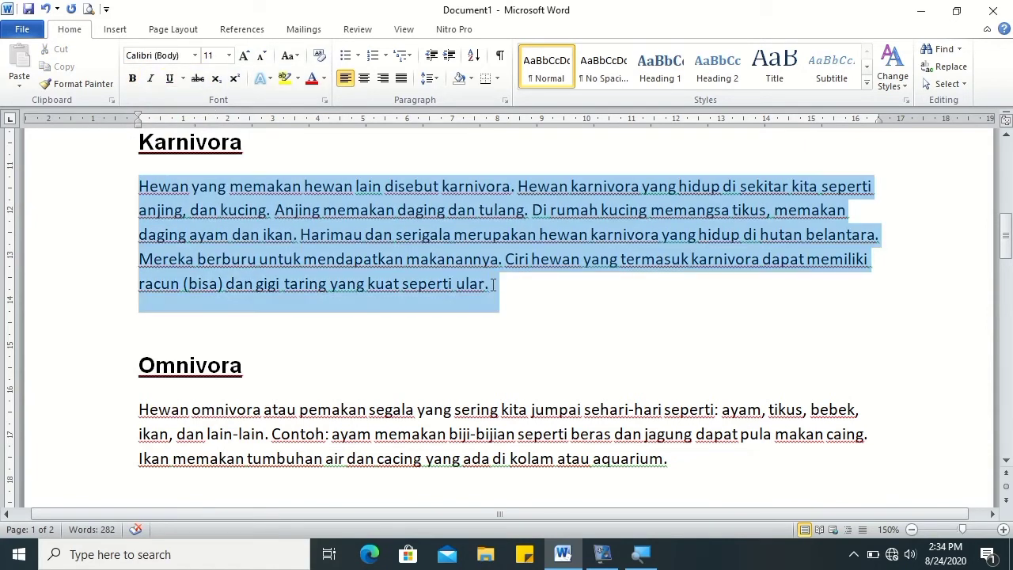
- Set the selected Karnivora paragraph to Courier New at size 13
{"action": "left_click", "coordinate": [158, 57]}
{"action": "type", "text": "Cou"}
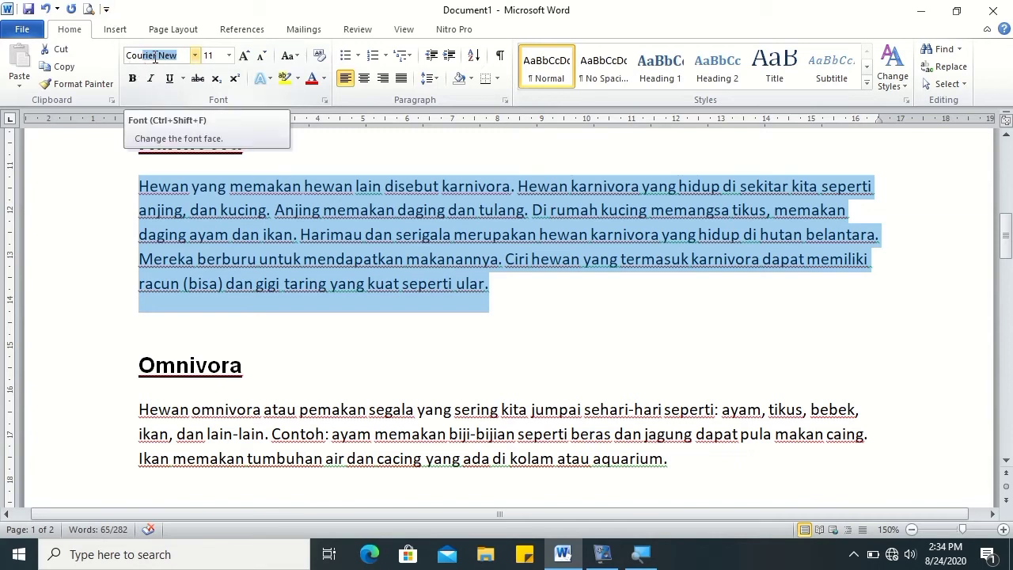
{"action": "key", "text": "Return"}
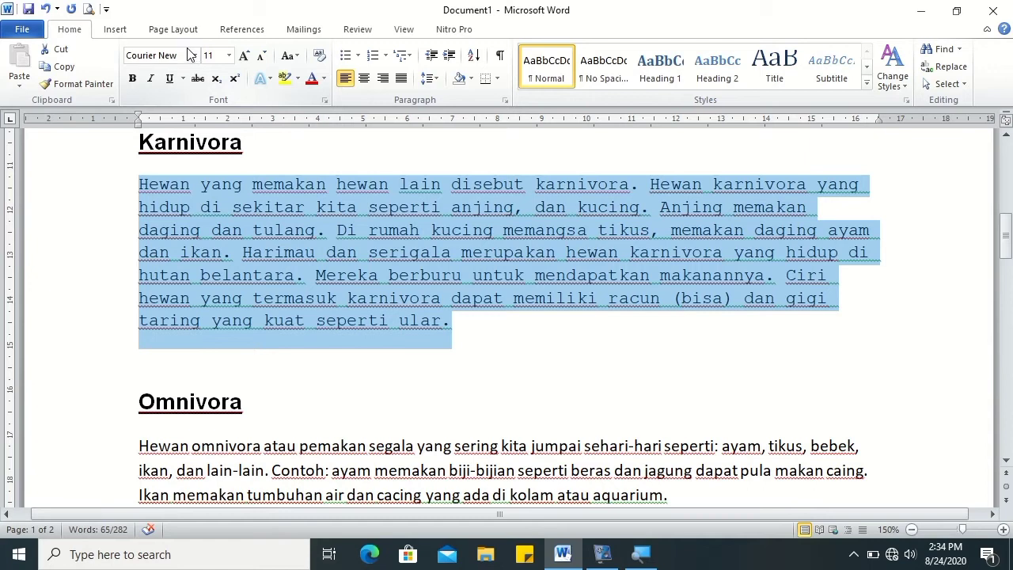
{"action": "left_click", "coordinate": [214, 56]}
{"action": "type", "text": "13"}
{"action": "key", "text": "Return"}
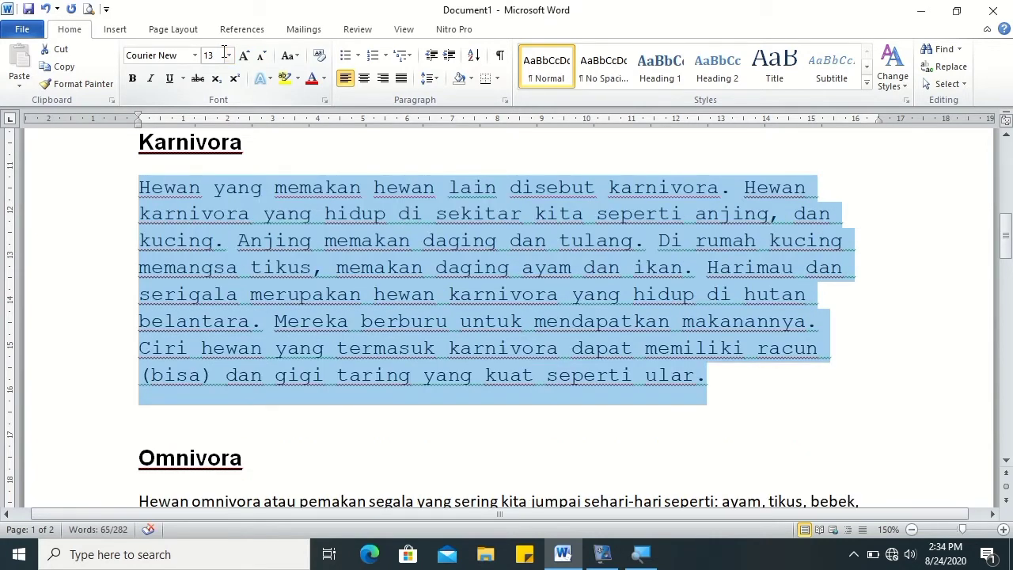
- Give the Karnivora paragraph 2.0 line spacing and centre it
{"action": "left_click", "coordinate": [435, 79]}
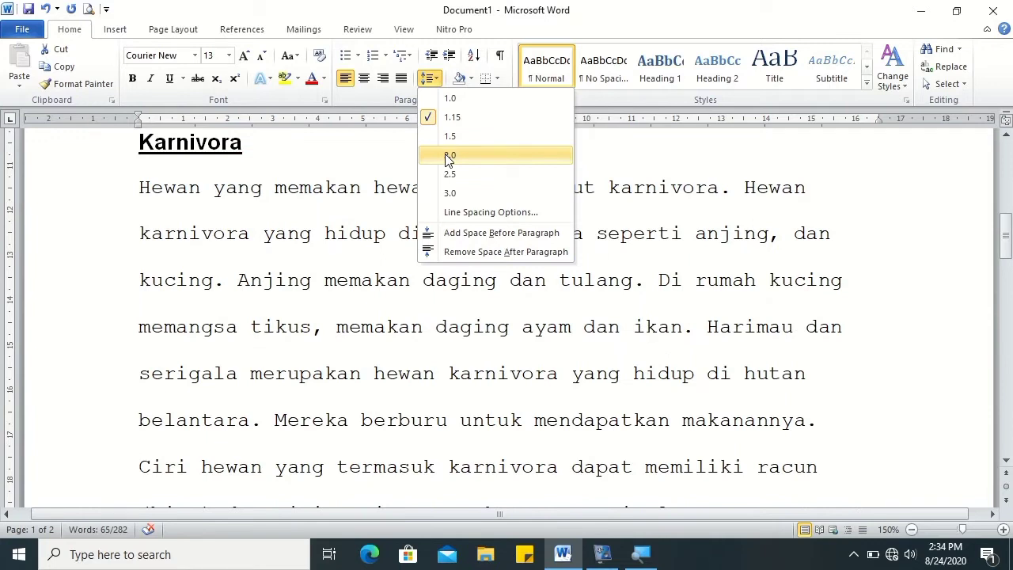
{"action": "left_click", "coordinate": [449, 157]}
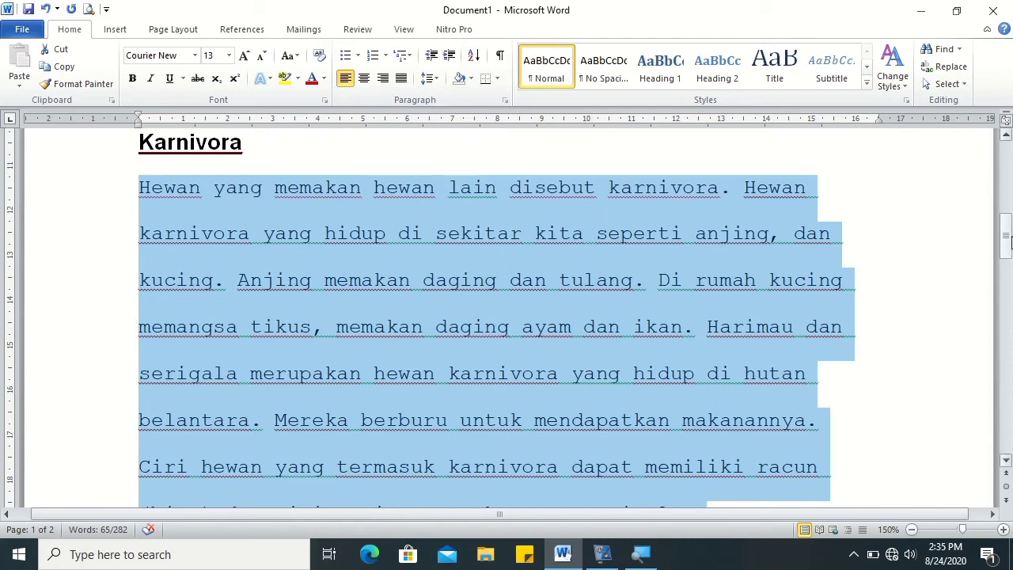
{"action": "left_click_drag", "start_coordinate": [1007, 242], "coordinate": [1008, 246]}
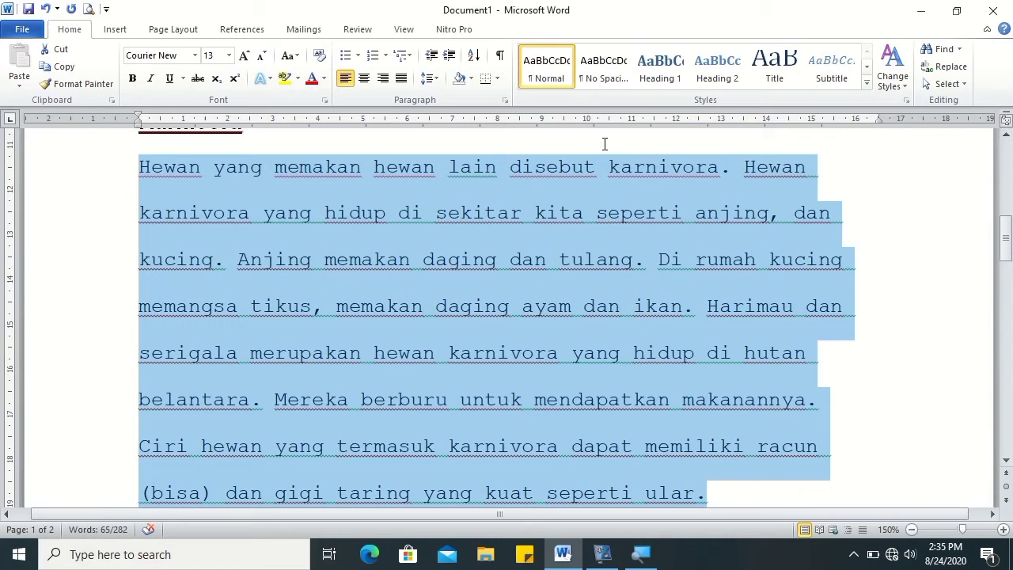
{"action": "left_click", "coordinate": [364, 79]}
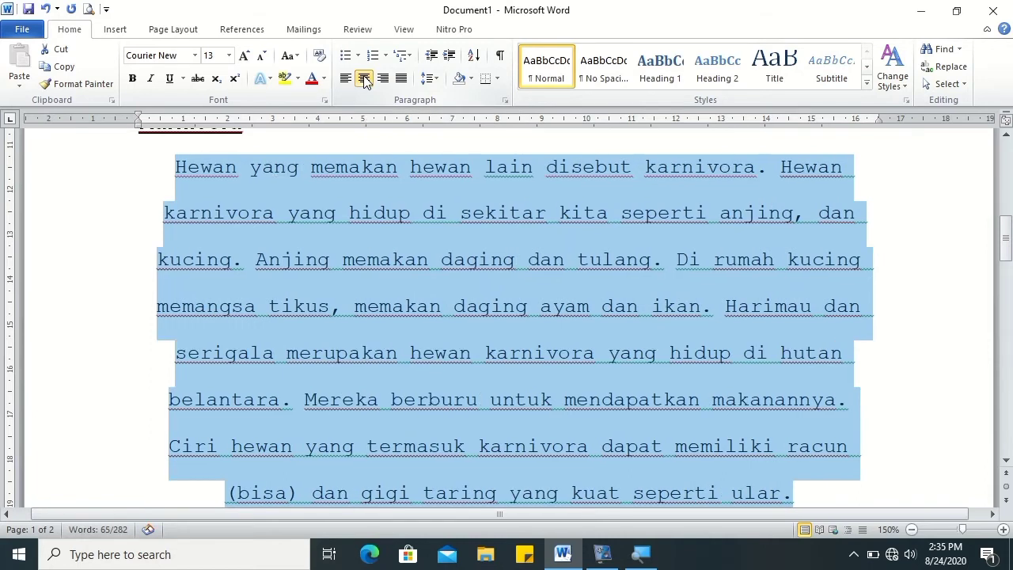
{"action": "left_click", "coordinate": [1008, 242]}
{"action": "left_click_drag", "start_coordinate": [1008, 243], "coordinate": [1008, 284]}
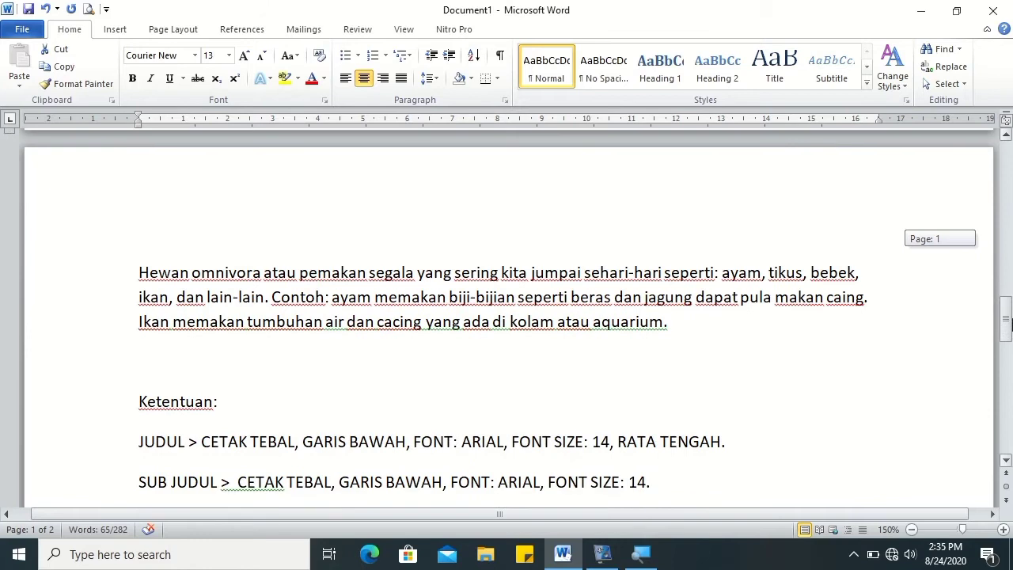
- Select the Omnivora paragraph, set it to size 12, and show the line spacing choices
{"action": "left_click_drag", "start_coordinate": [1009, 283], "coordinate": [1008, 320]}
{"action": "left_click", "coordinate": [136, 249]}
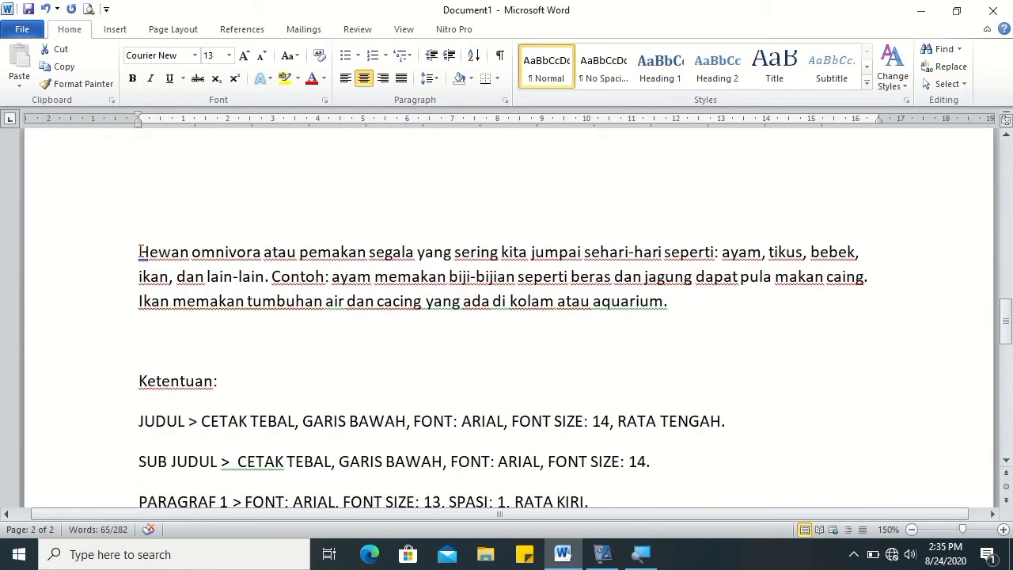
{"action": "left_click", "coordinate": [140, 252]}
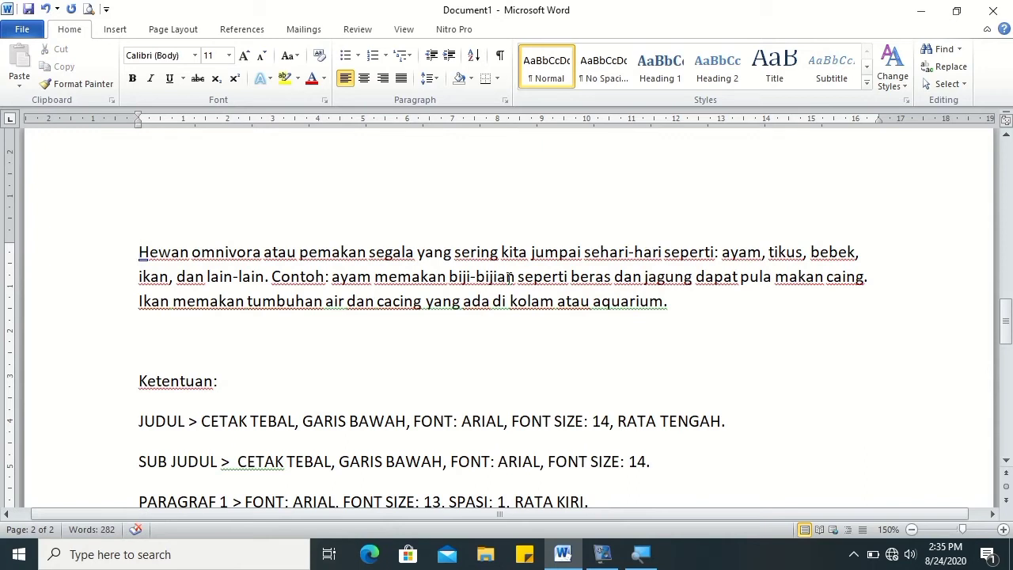
{"action": "left_click", "coordinate": [668, 306], "text": "shift"}
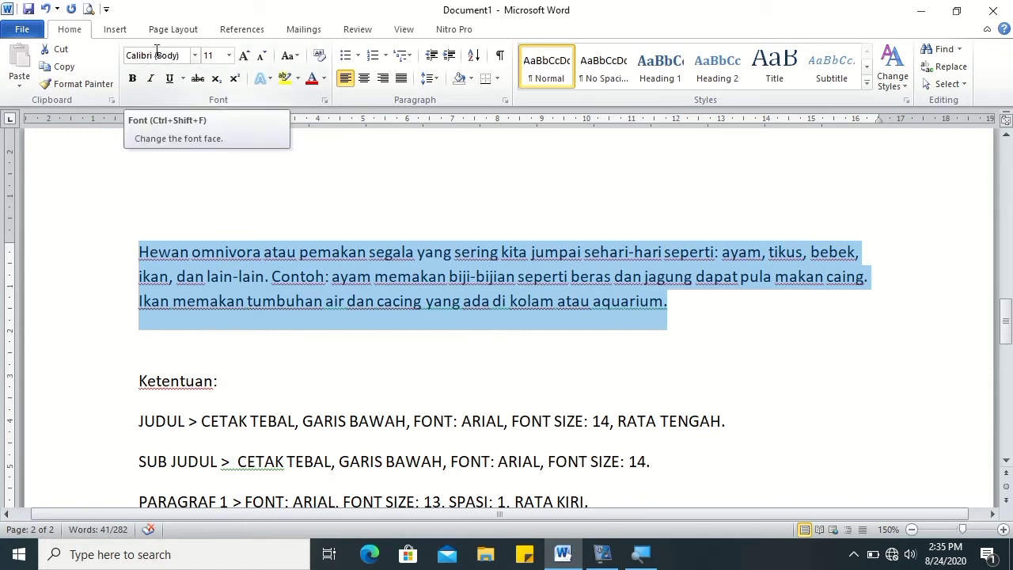
{"action": "left_click", "coordinate": [228, 56]}
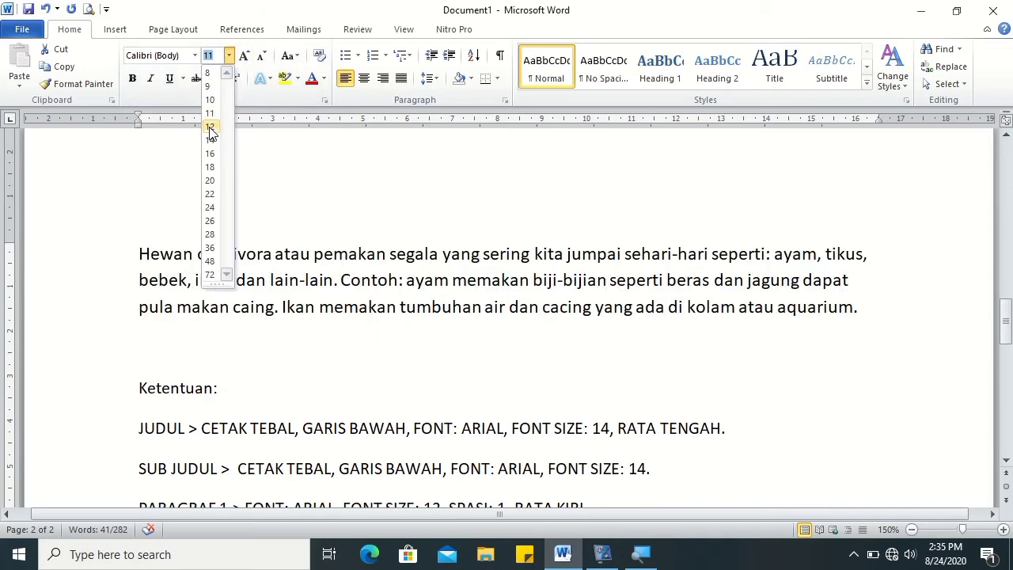
{"action": "left_click", "coordinate": [210, 129]}
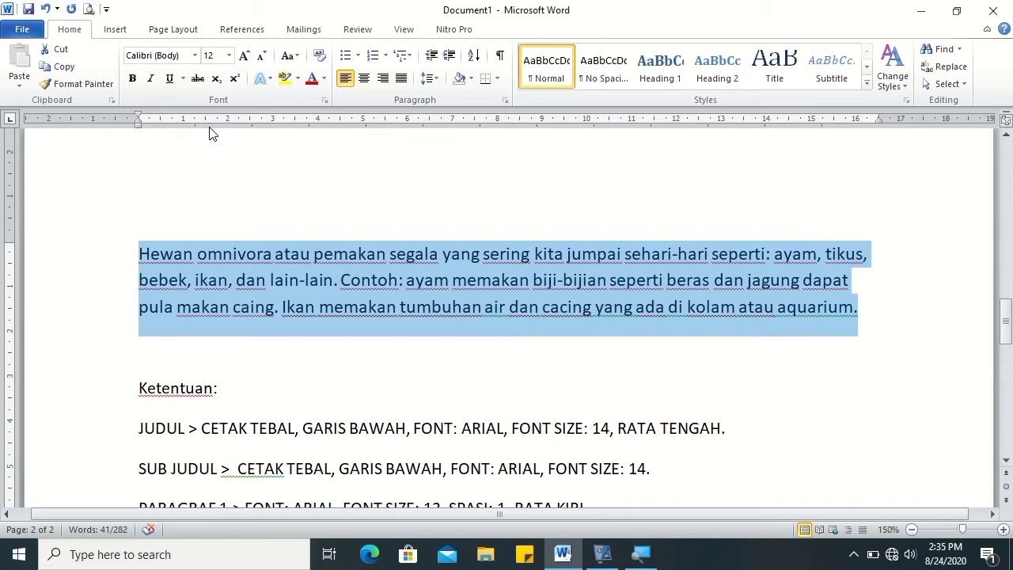
{"action": "left_click", "coordinate": [437, 82]}
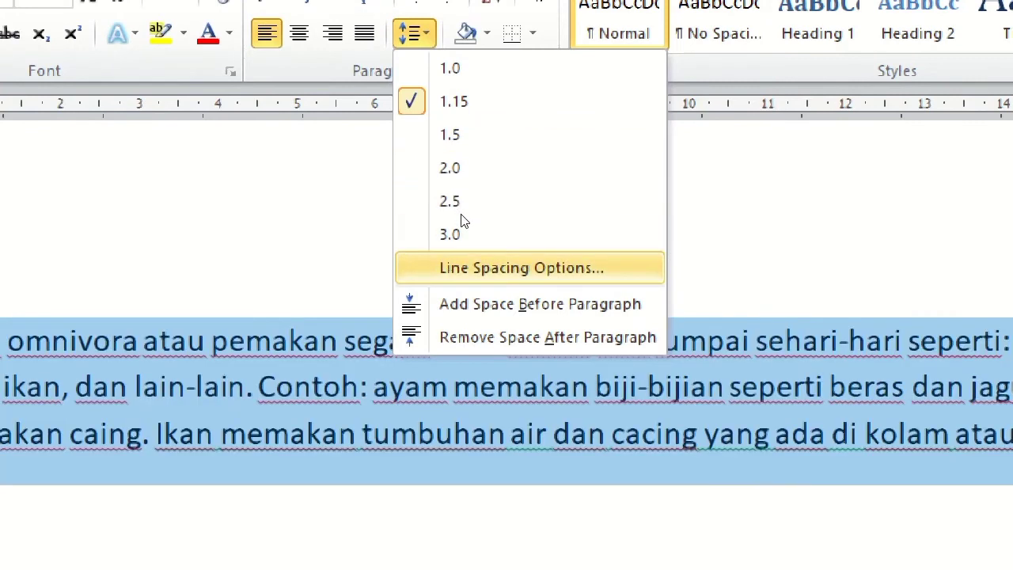
- In the Paragraph dialog, enter 1.6 and set the line spacing type to Multiple
{"action": "key", "text": "Return"}
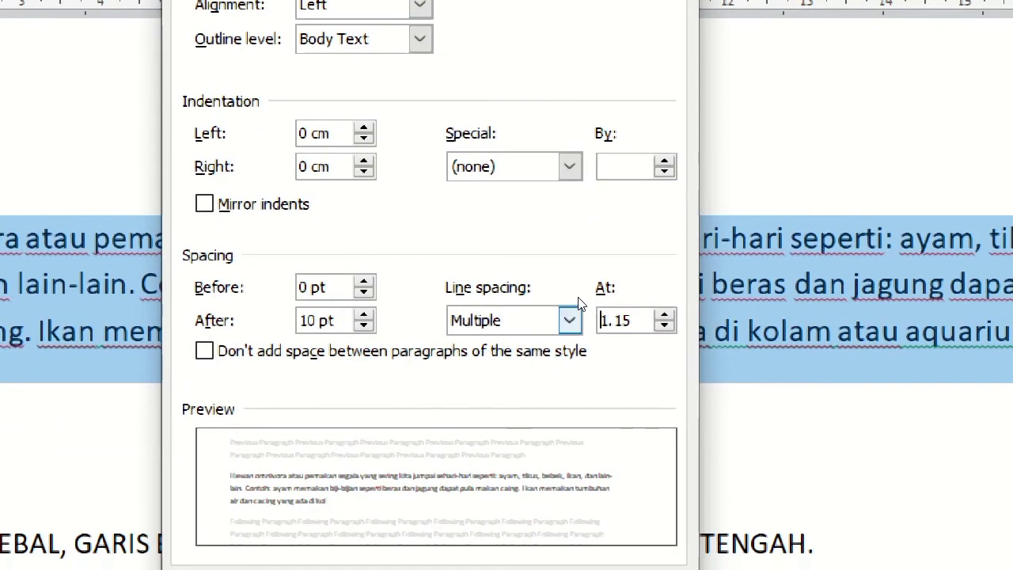
{"action": "left_click", "coordinate": [571, 315]}
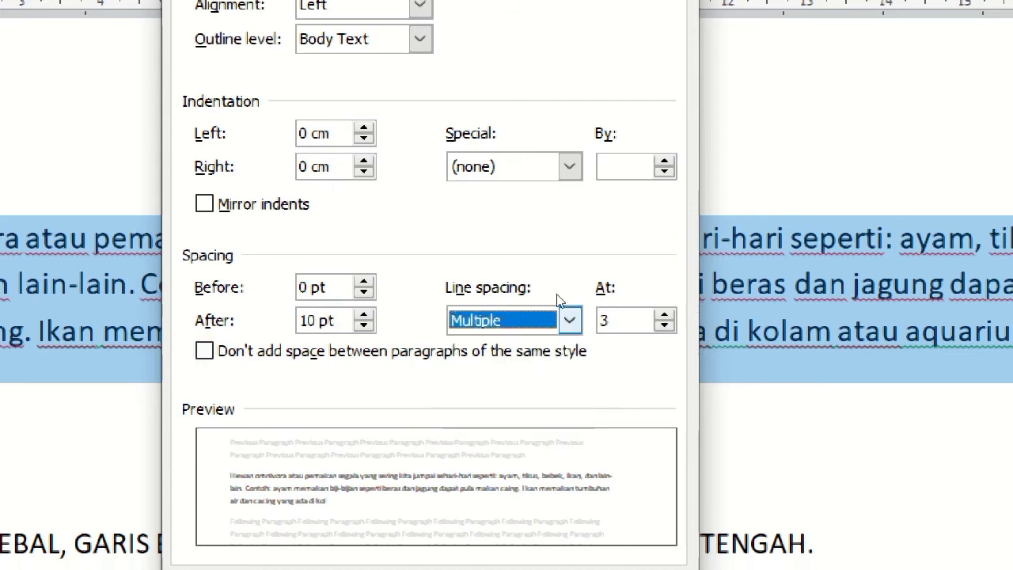
{"action": "left_click_drag", "start_coordinate": [611, 320], "coordinate": [595, 319]}
{"action": "type", "text": "1."}
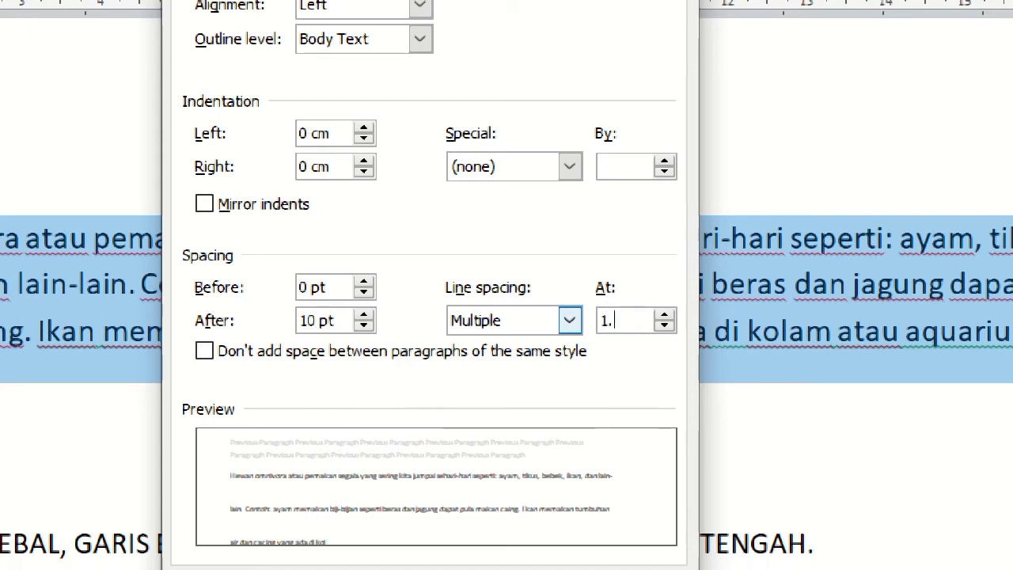
{"action": "type", "text": "6"}
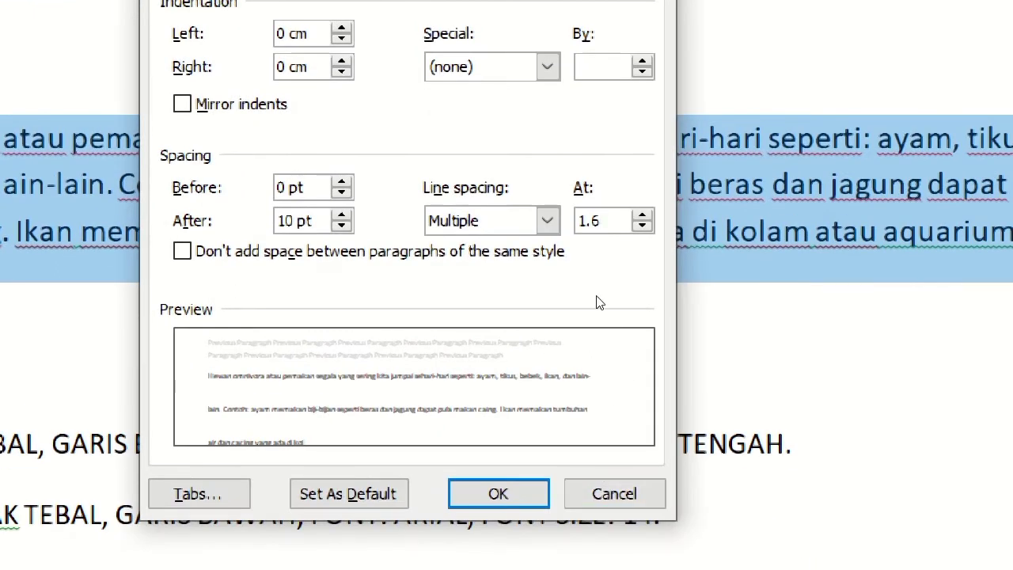
{"action": "key", "text": "shift+Tab"}
{"action": "key", "text": "alt+Down"}
{"action": "key", "text": "Up"}
{"action": "key", "text": "Up"}
{"action": "key", "text": "Up"}
{"action": "key", "text": "Return"}
{"action": "key", "text": "alt+Down"}
{"action": "key", "text": "Down"}
{"action": "key", "text": "Down"}
{"action": "key", "text": "Down"}
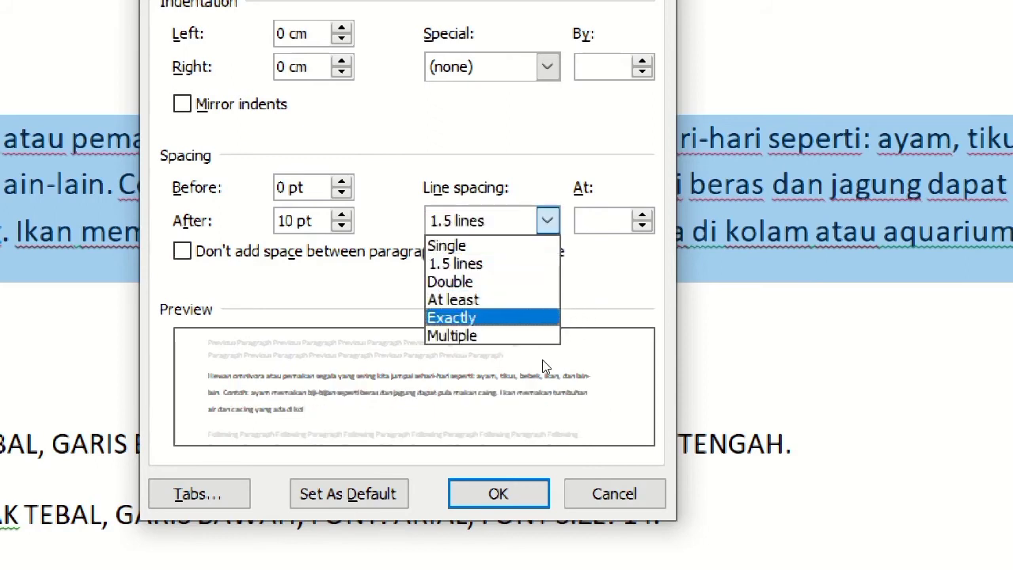
{"action": "key", "text": "Down"}
{"action": "key", "text": "Return"}
- Adjust the spacing amount between 1.5 and 1.6, then cancel the dialog
{"action": "key", "text": "Tab"}
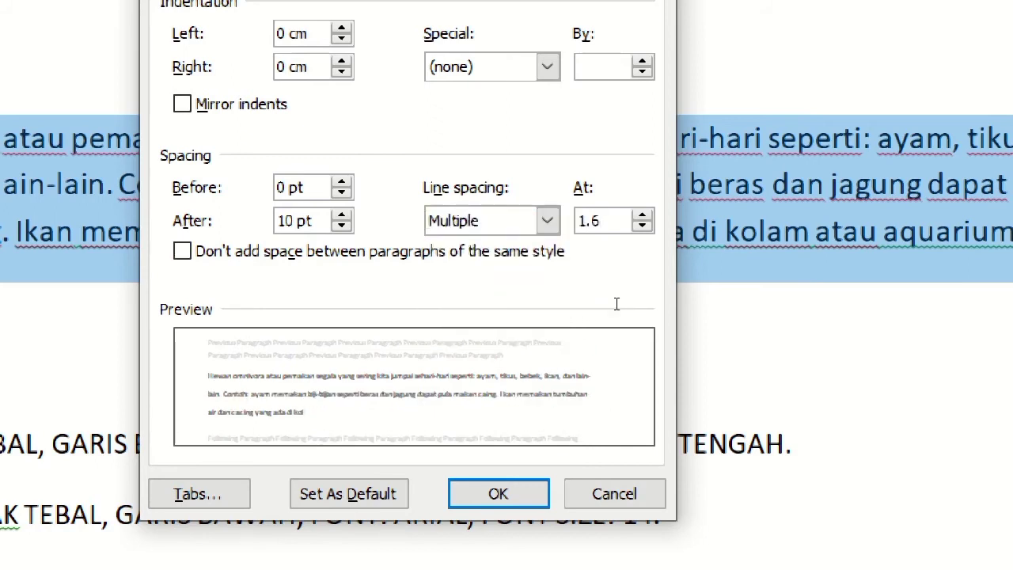
{"action": "key", "text": "BackSpace"}
{"action": "type", "text": "5"}
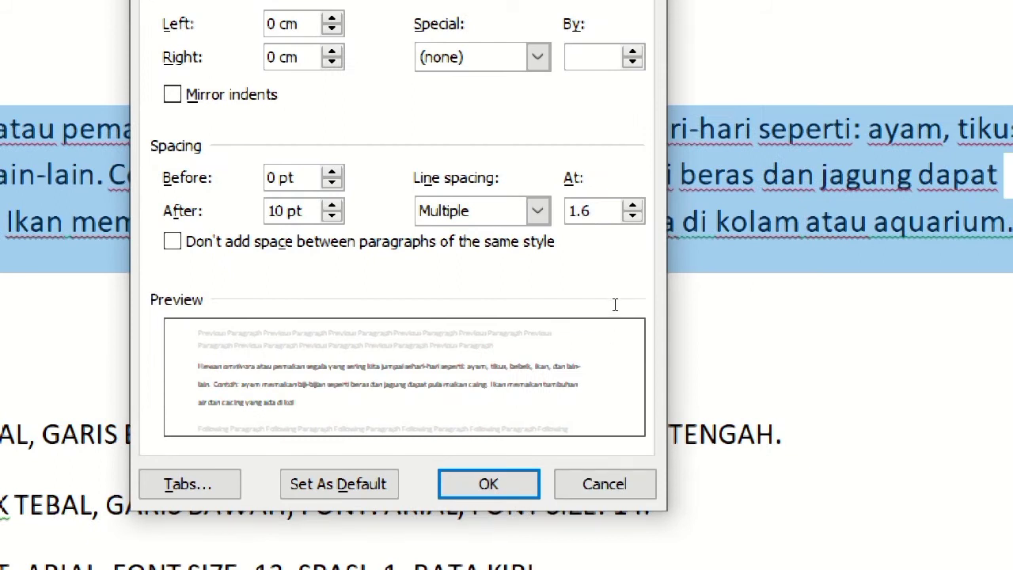
{"action": "key", "text": "BackSpace"}
{"action": "type", "text": "6"}
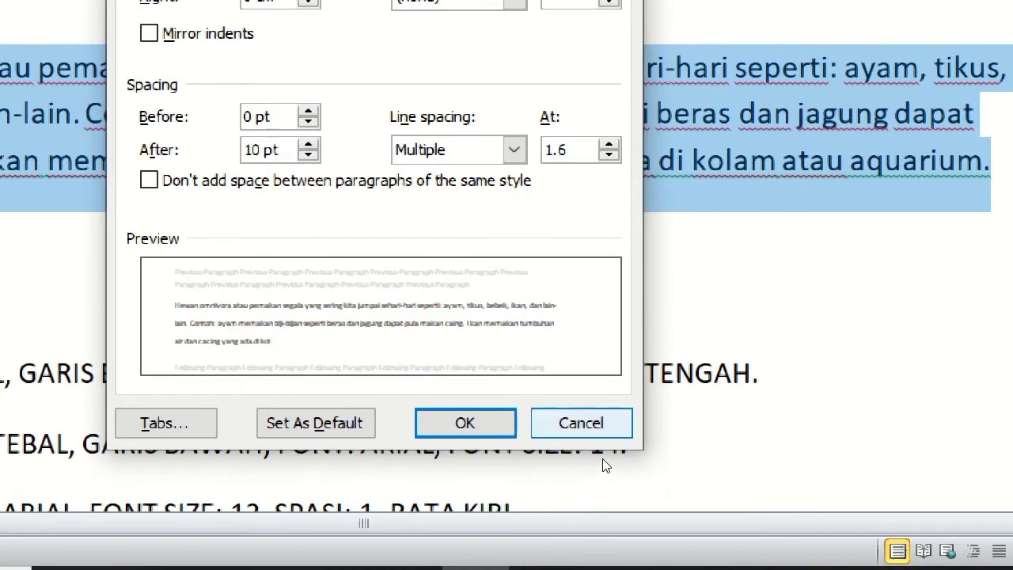
{"action": "key", "text": "BackSpace"}
{"action": "type", "text": "5"}
{"action": "left_click", "coordinate": [603, 460]}
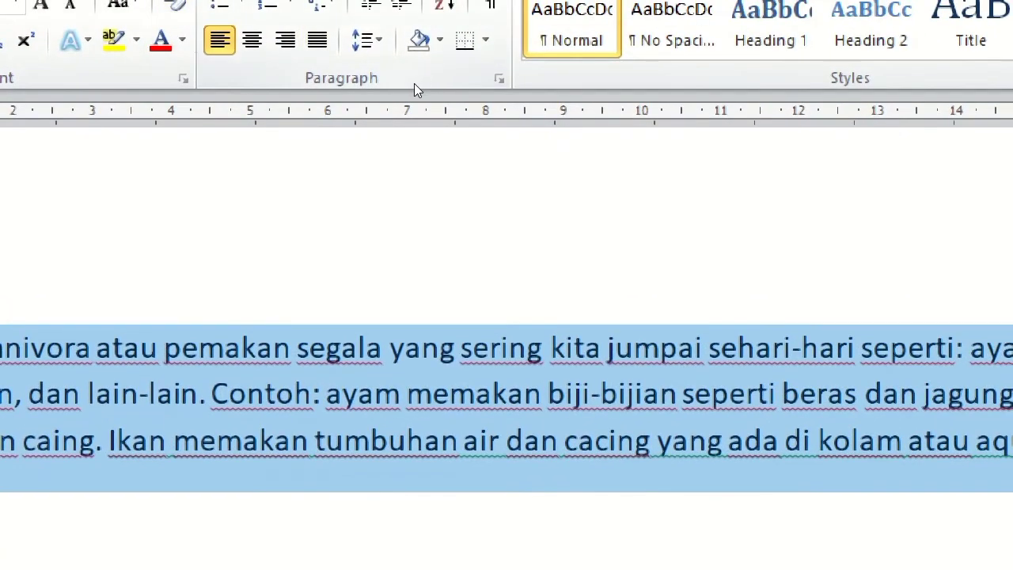
- Reopen the line spacing settings and apply Multiple spacing of 1.6
{"action": "left_click", "coordinate": [367, 40]}
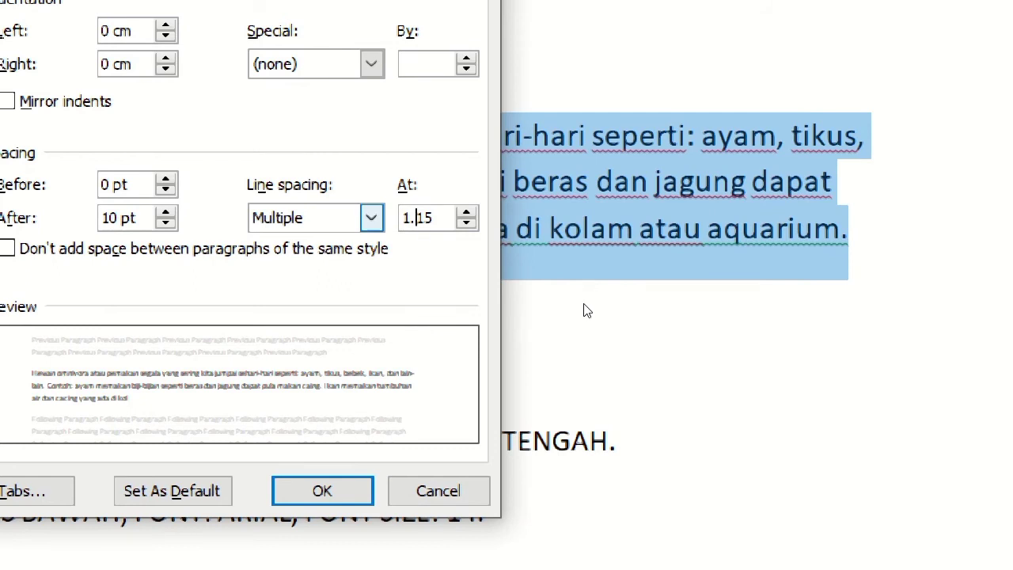
{"action": "key", "text": "End"}
{"action": "key", "text": "shift+Left"}
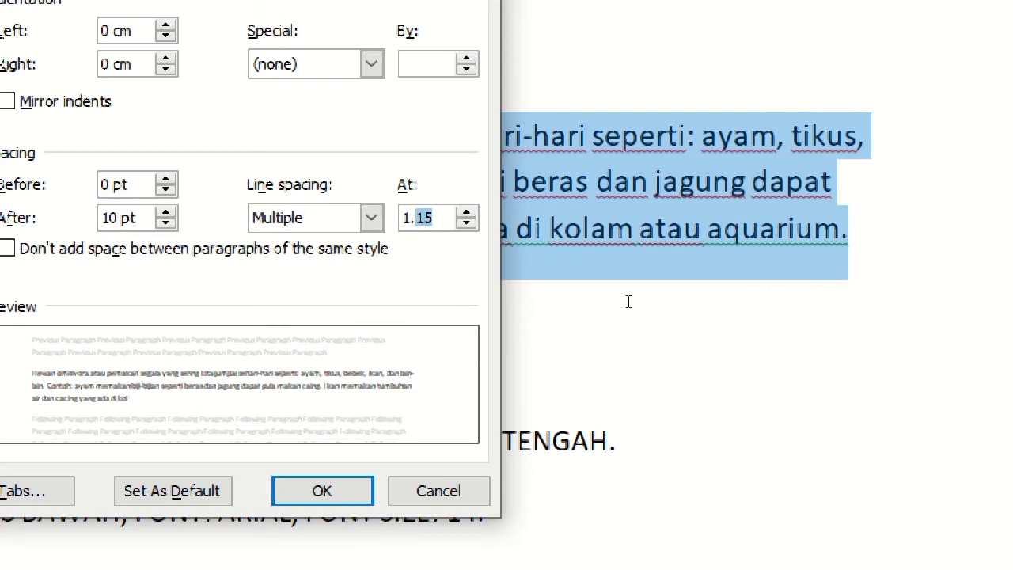
{"action": "type", "text": "6"}
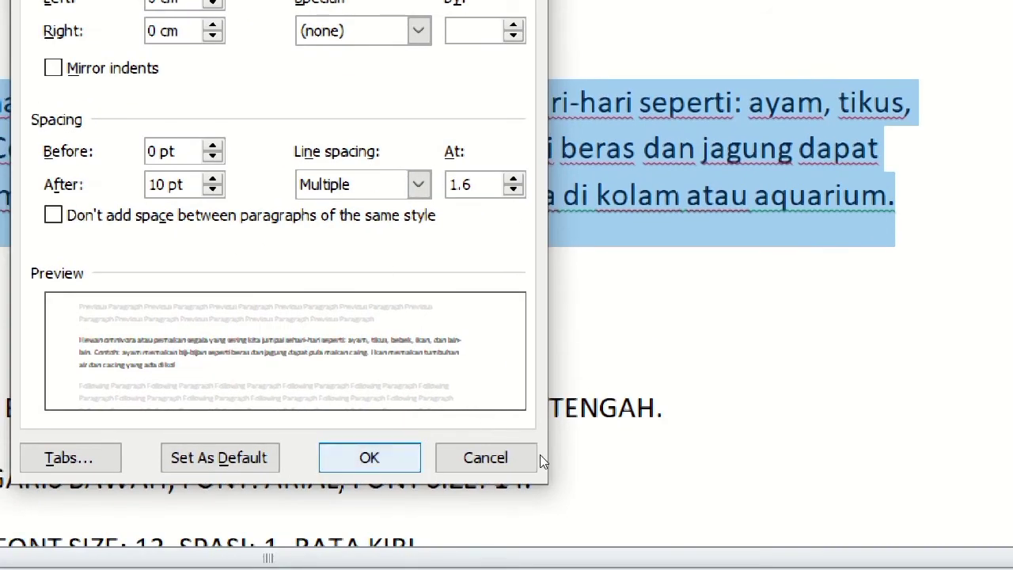
{"action": "key", "text": "Return"}
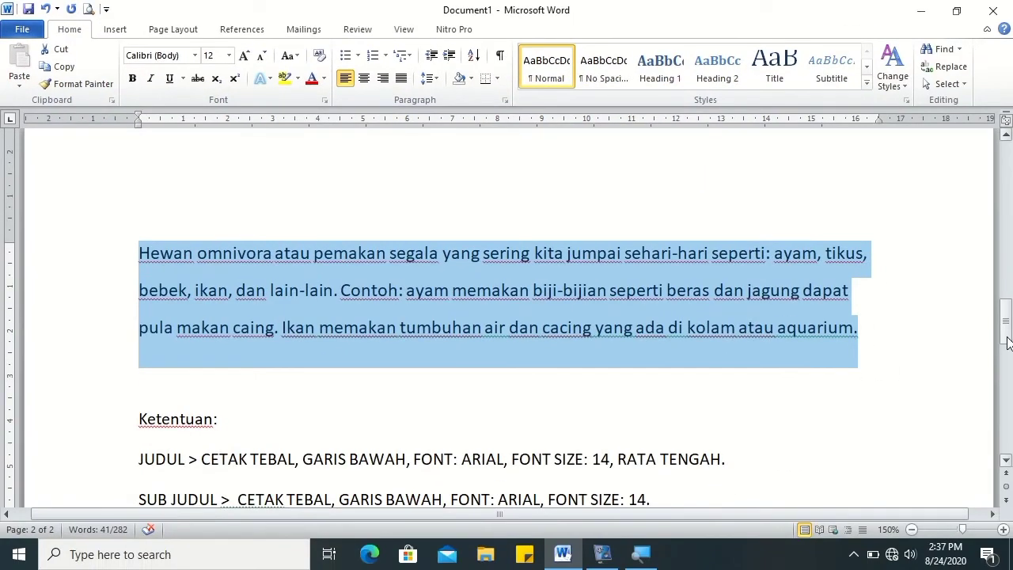
- Right-align the Omnivora paragraph and scroll back up to the article title
{"action": "mouse_move", "coordinate": [1006, 341]}
{"action": "left_mouse_down"}
{"action": "mouse_move", "coordinate": [1006, 291]}
{"action": "mouse_move", "coordinate": [1006, 331]}
{"action": "left_mouse_up"}
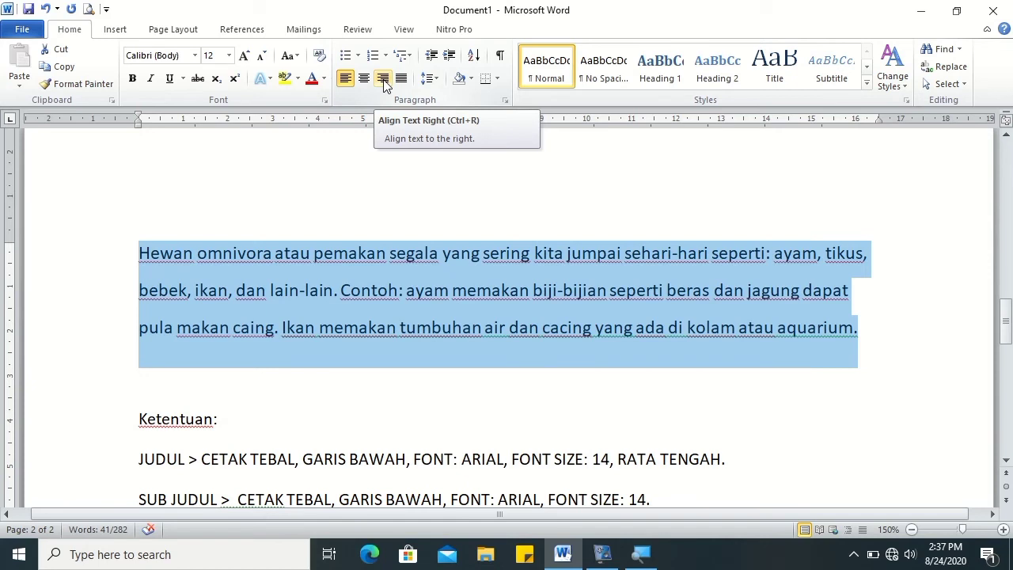
{"action": "left_click", "coordinate": [383, 79]}
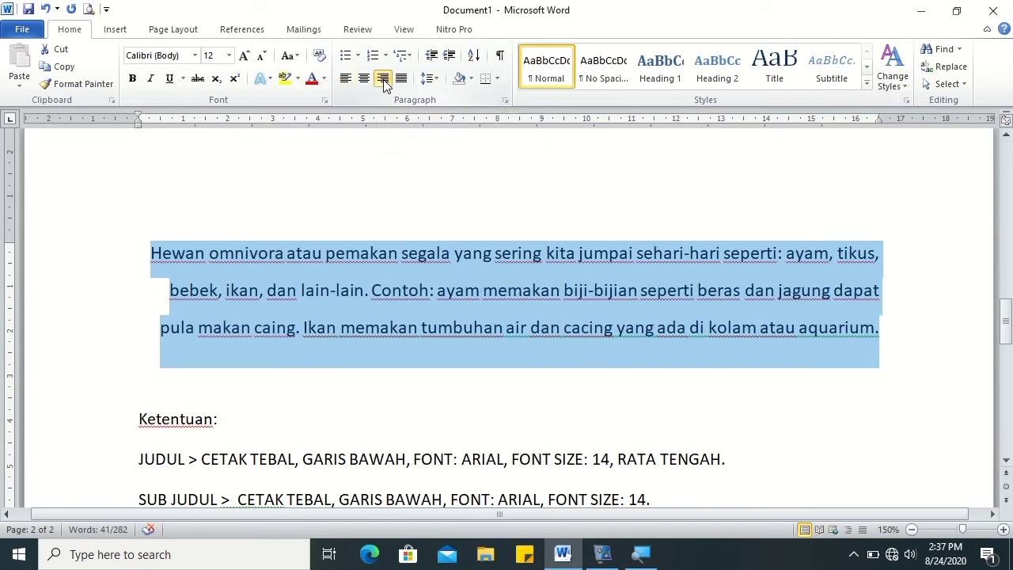
{"action": "left_click_drag", "start_coordinate": [1007, 341], "coordinate": [1005, 158]}
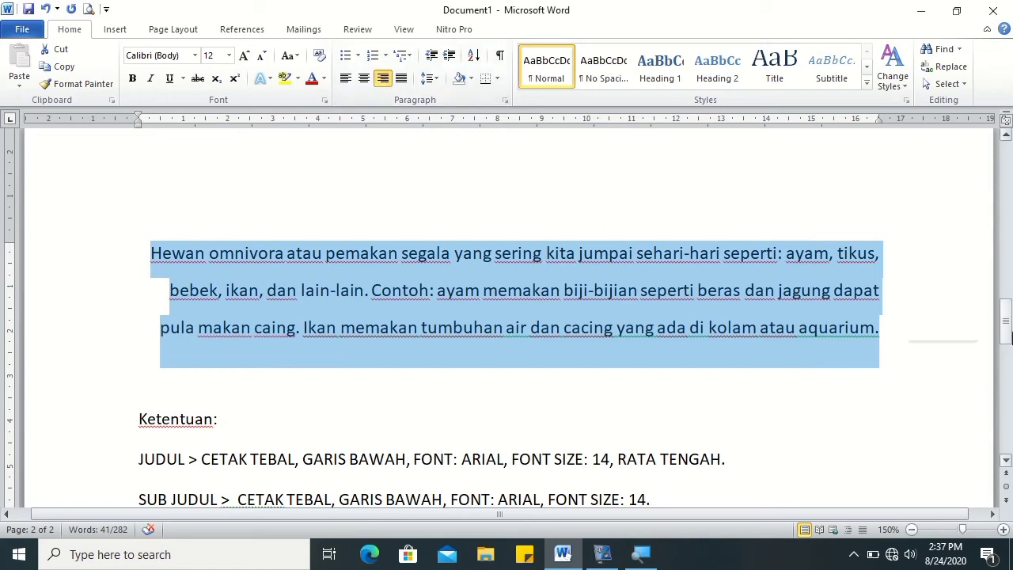
{"action": "left_click", "coordinate": [497, 274]}
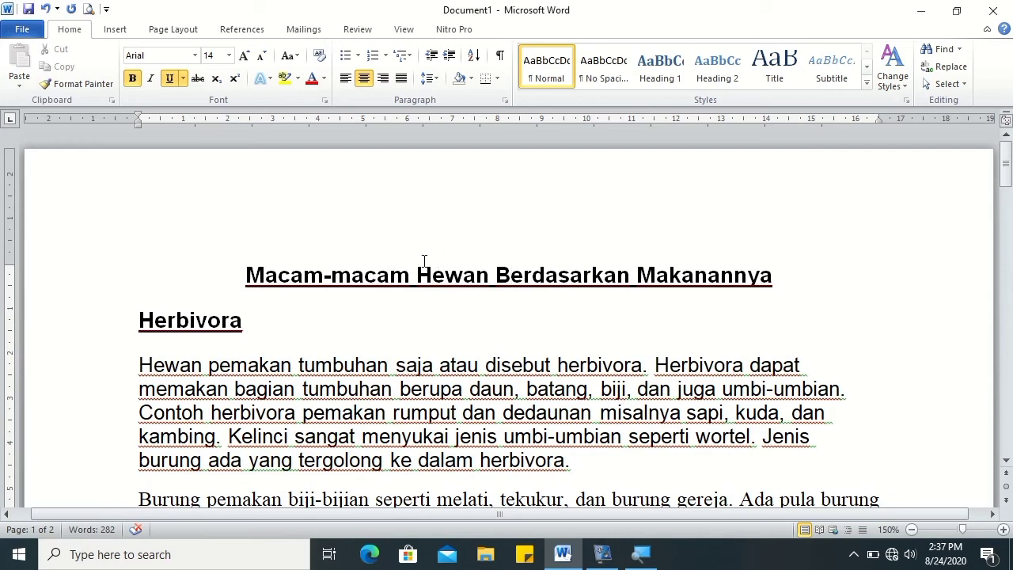
{"action": "left_click", "coordinate": [196, 321]}
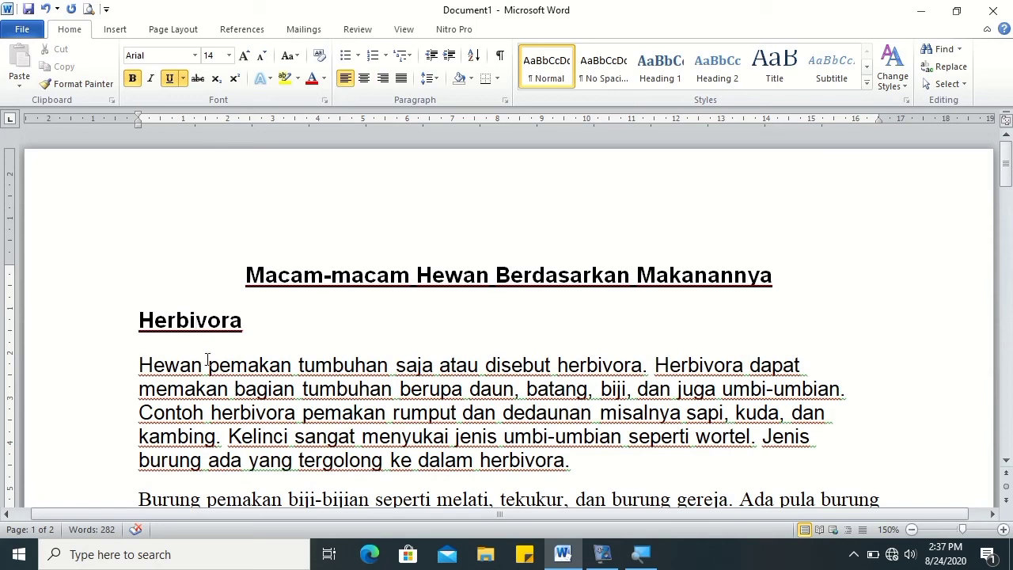
{"action": "left_click", "coordinate": [203, 365]}
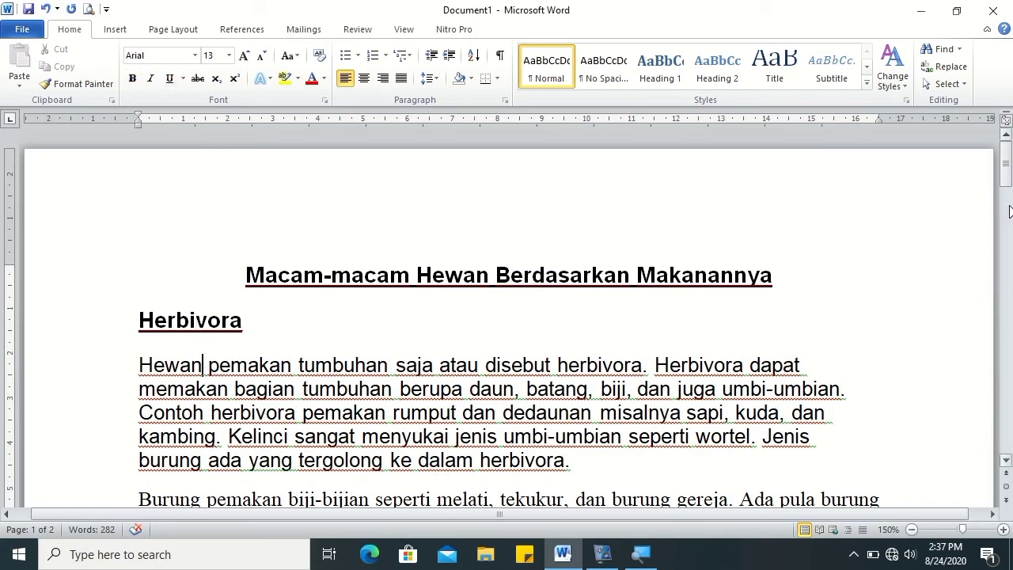
{"action": "scroll", "coordinate": [606, 317], "scroll_direction": "down", "scroll_amount": 5}
{"action": "left_click", "coordinate": [607, 316]}
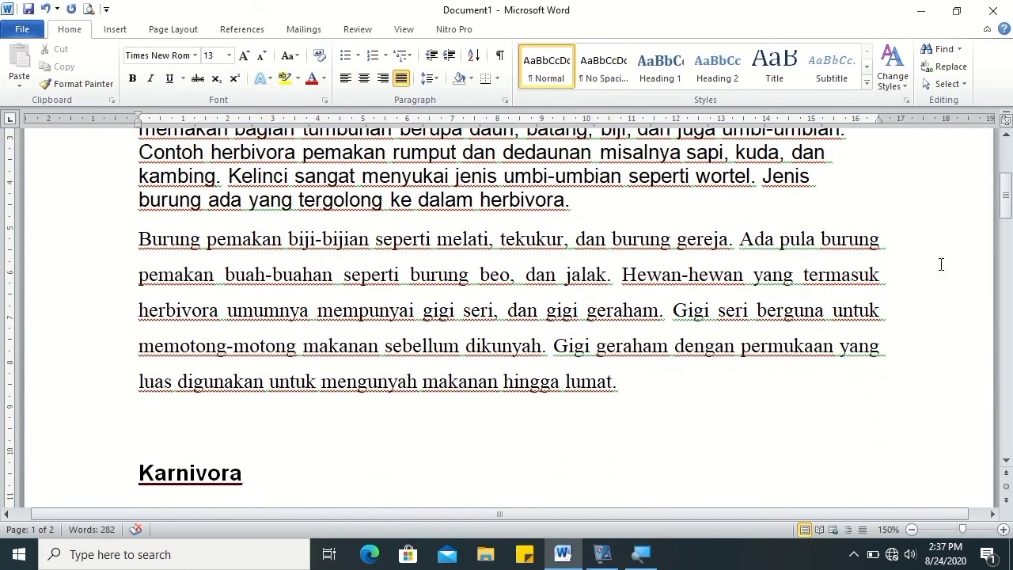
{"action": "left_click_drag", "start_coordinate": [1004, 196], "coordinate": [1004, 181]}
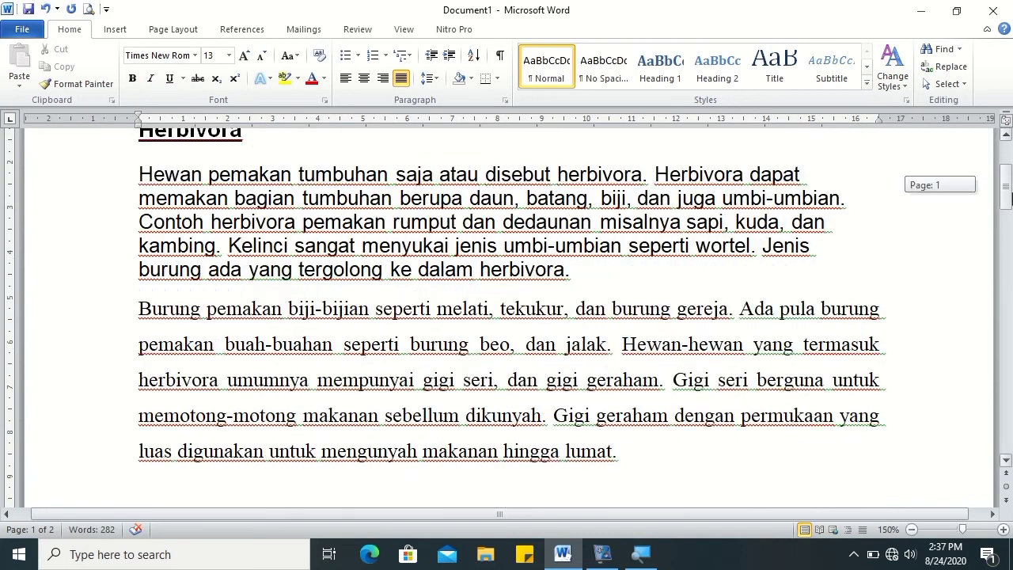
{"action": "left_click_drag", "start_coordinate": [1007, 210], "coordinate": [1007, 254]}
{"action": "left_click", "coordinate": [352, 281]}
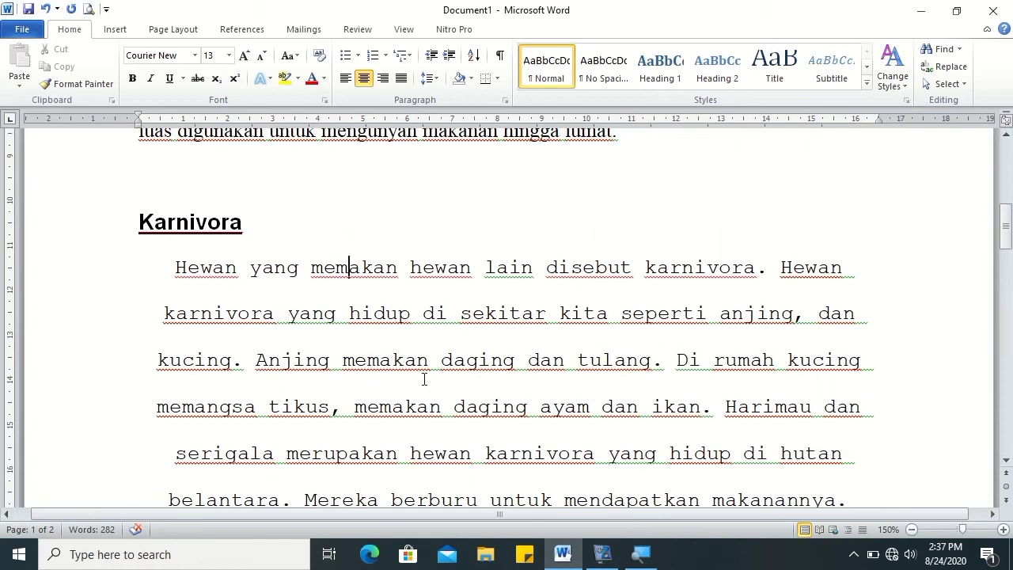
{"action": "left_click_drag", "start_coordinate": [1008, 245], "coordinate": [1008, 308]}
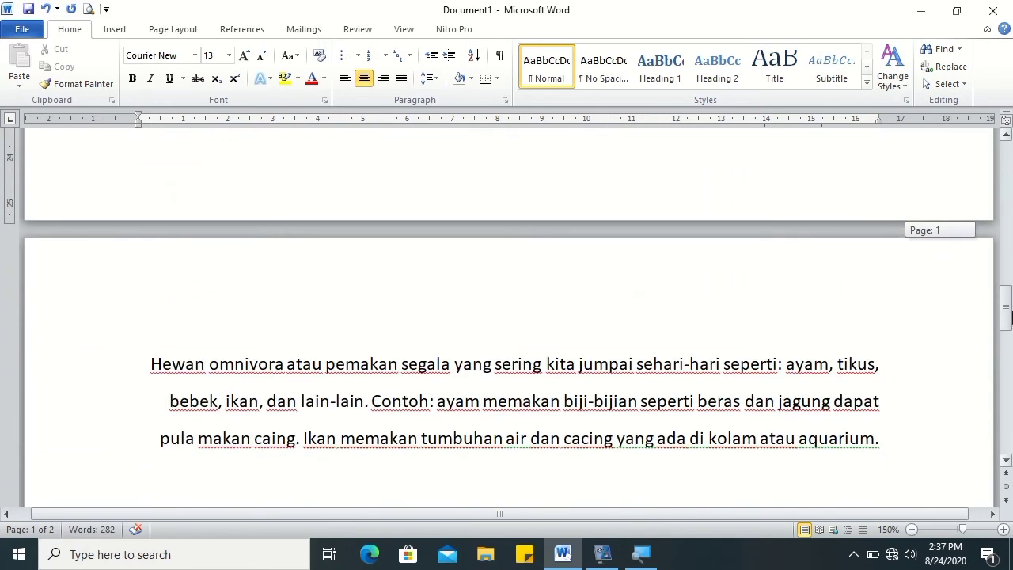
{"action": "double_click", "coordinate": [607, 451]}
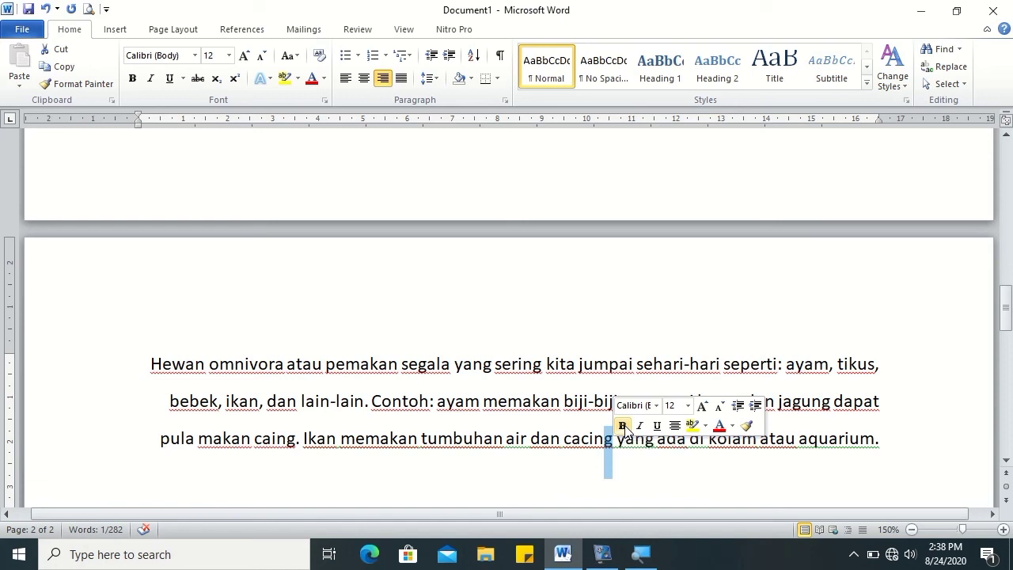
{"action": "left_click", "coordinate": [579, 401]}
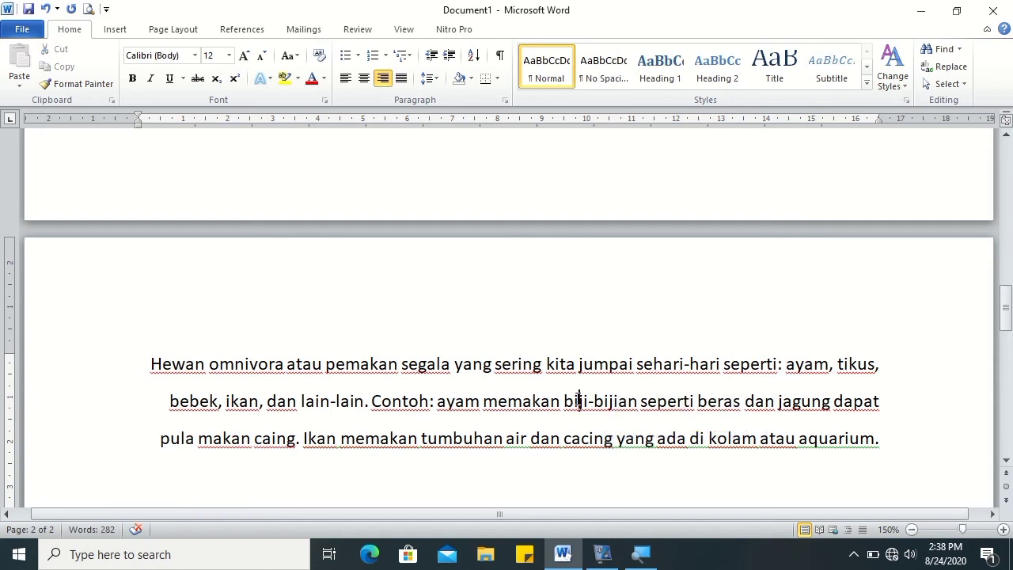